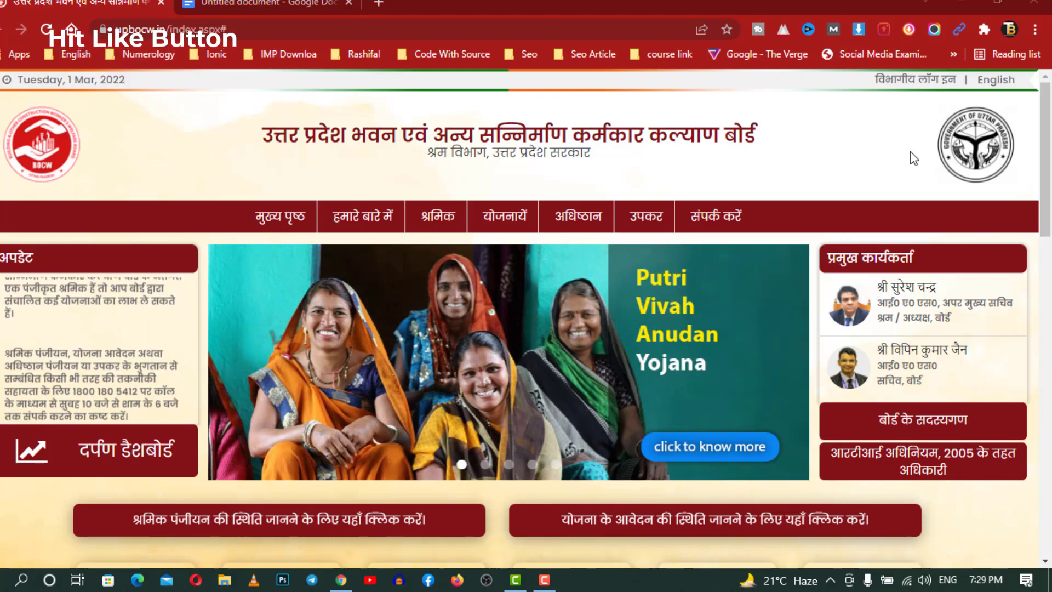
Switch to the notes document and review the eligibility list, highlighting the worker certificate item
mouse_move(415, 221)
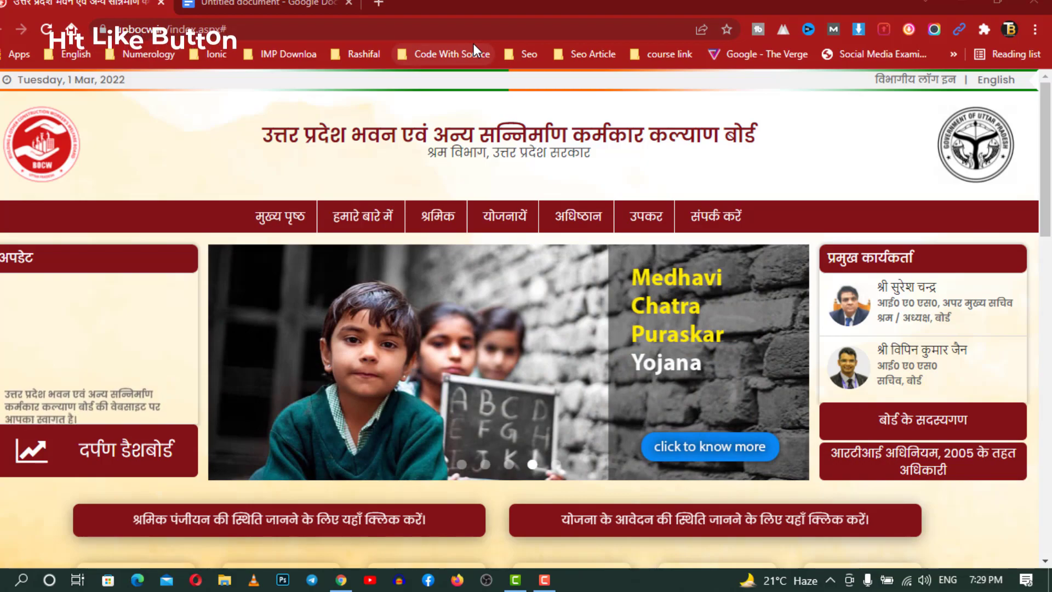
key(ctrl+Tab)
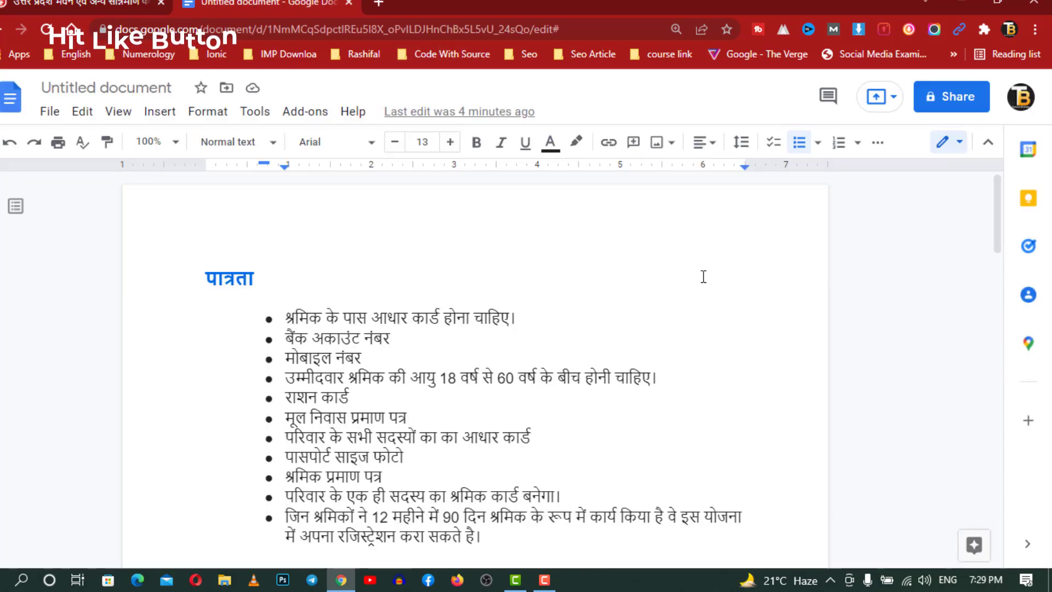
scroll(704, 277, down, 1)
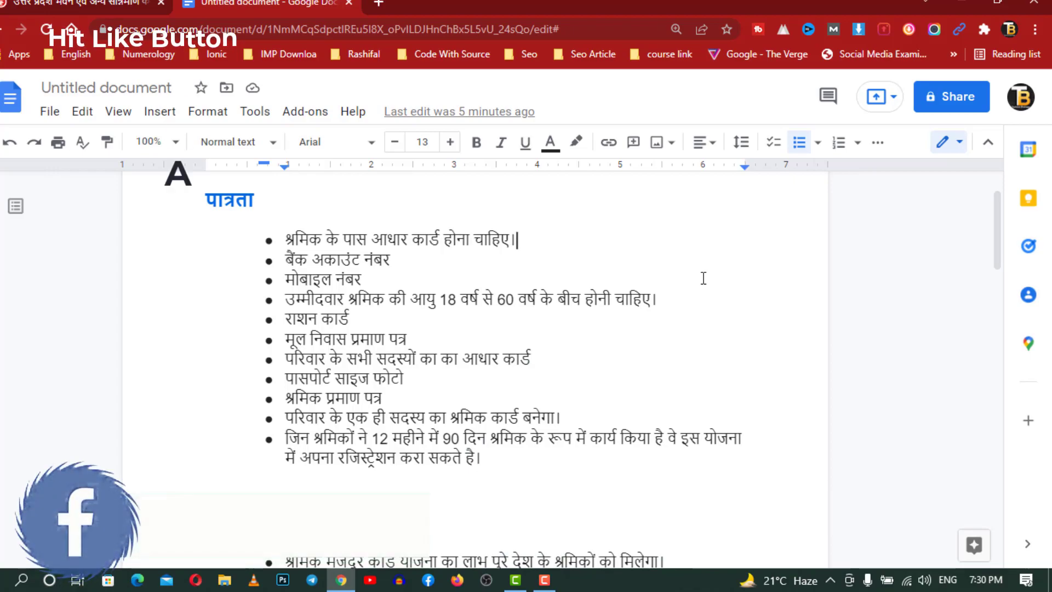
scroll(707, 286, down, 1)
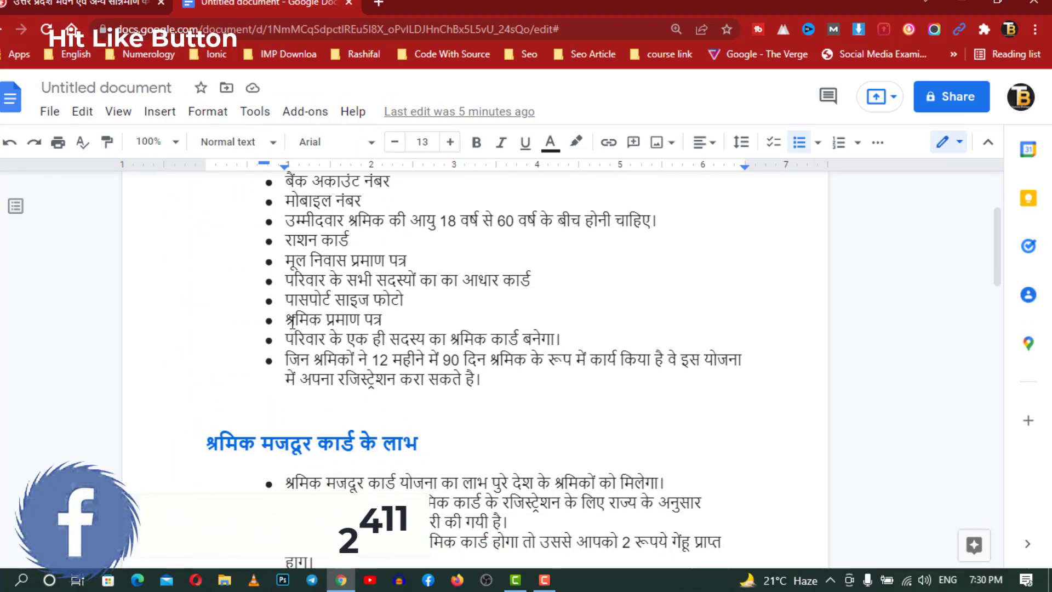
drag(287, 320, 364, 321)
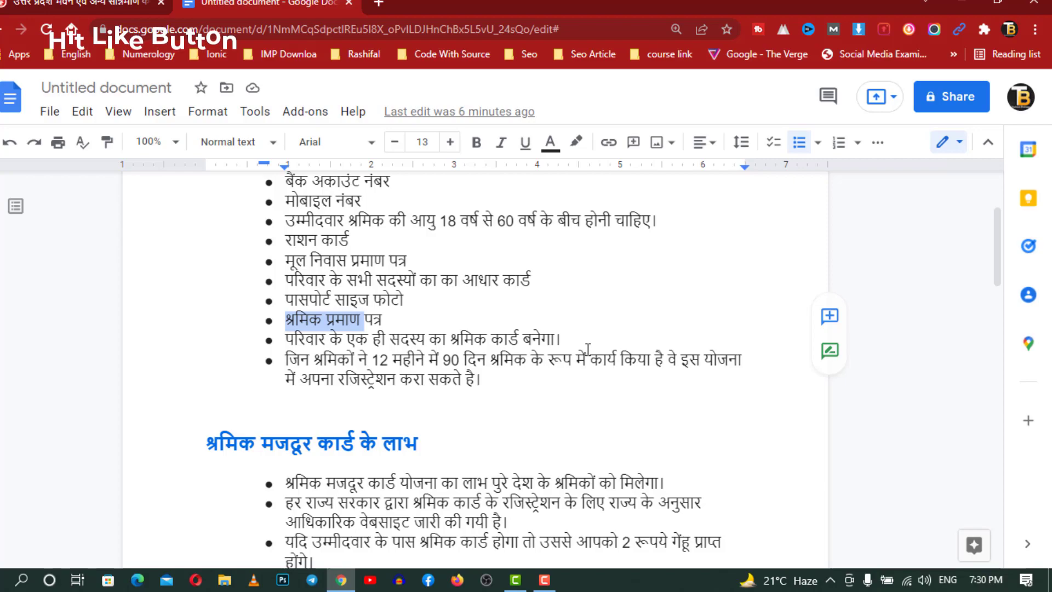
scroll(674, 275, down, 5)
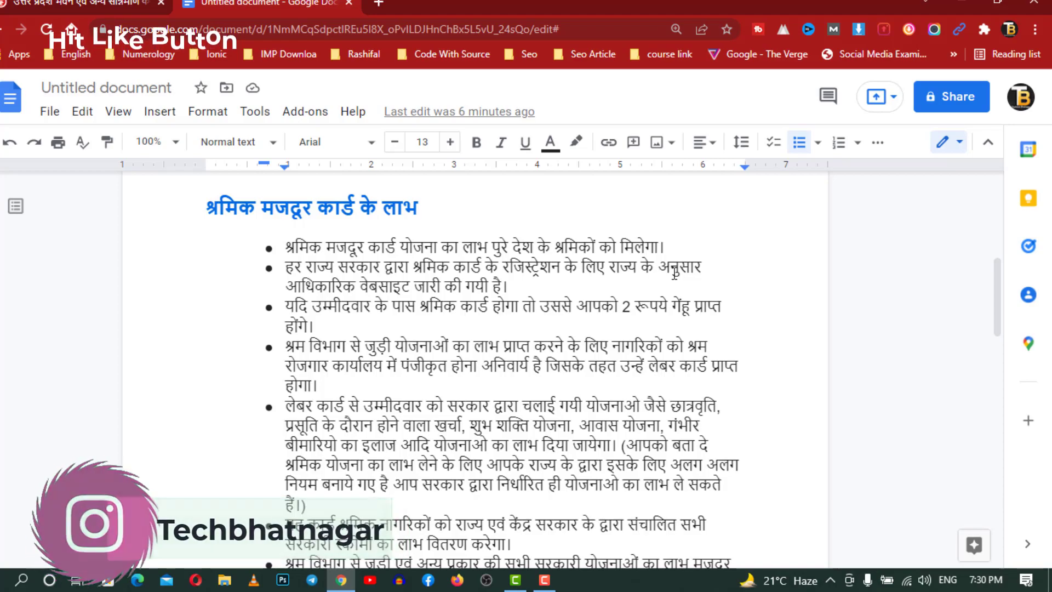
Read through the benefits and eligible occupations sections of the notes document
scroll(681, 277, down, 2)
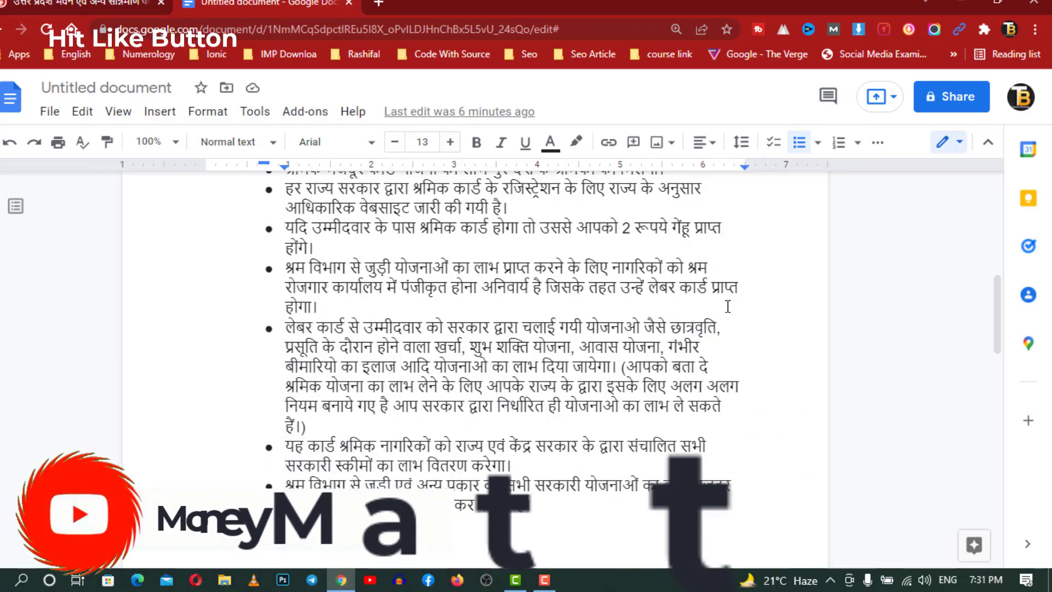
scroll(728, 316, down, 3)
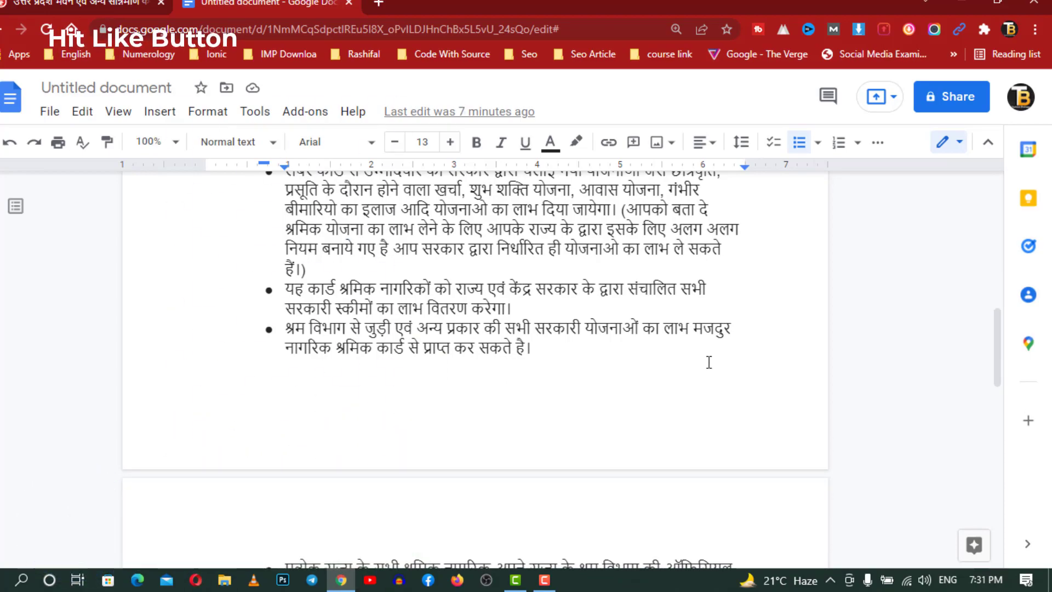
scroll(709, 362, down, 4)
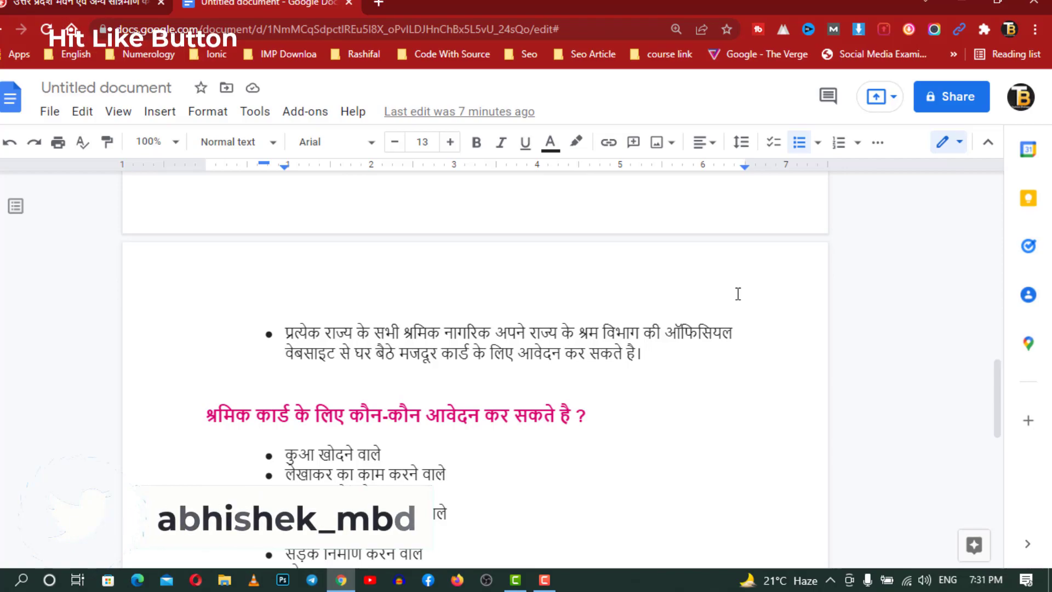
scroll(738, 294, down, 4)
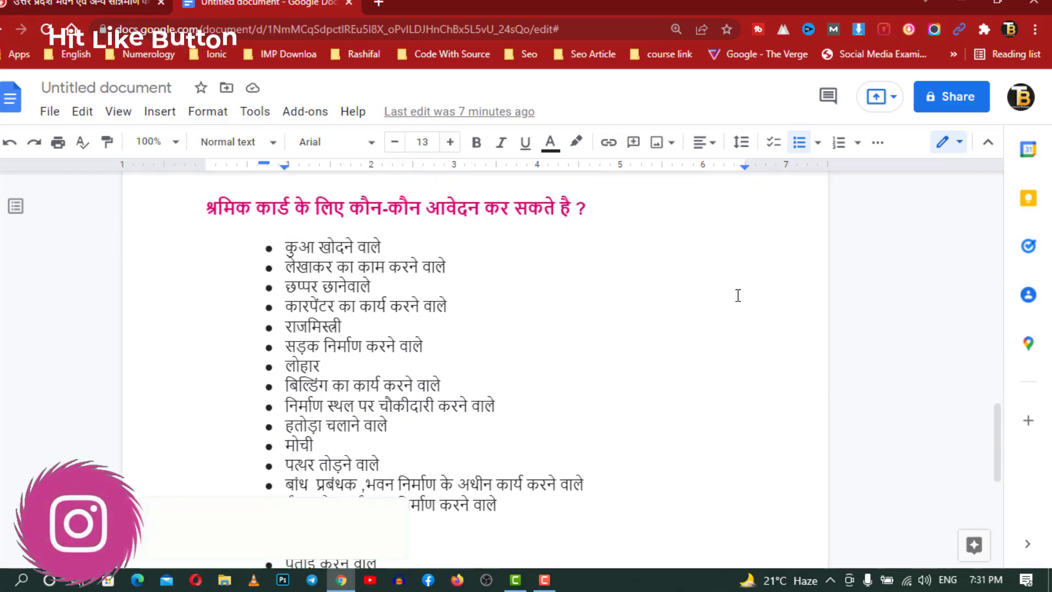
scroll(738, 296, up, 1)
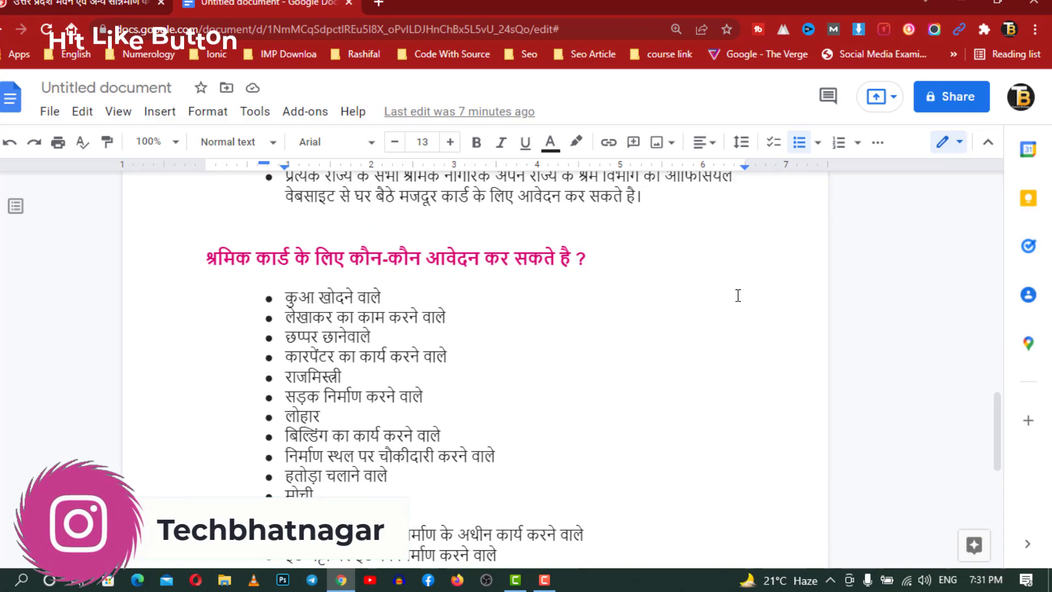
scroll(738, 296, down, 1)
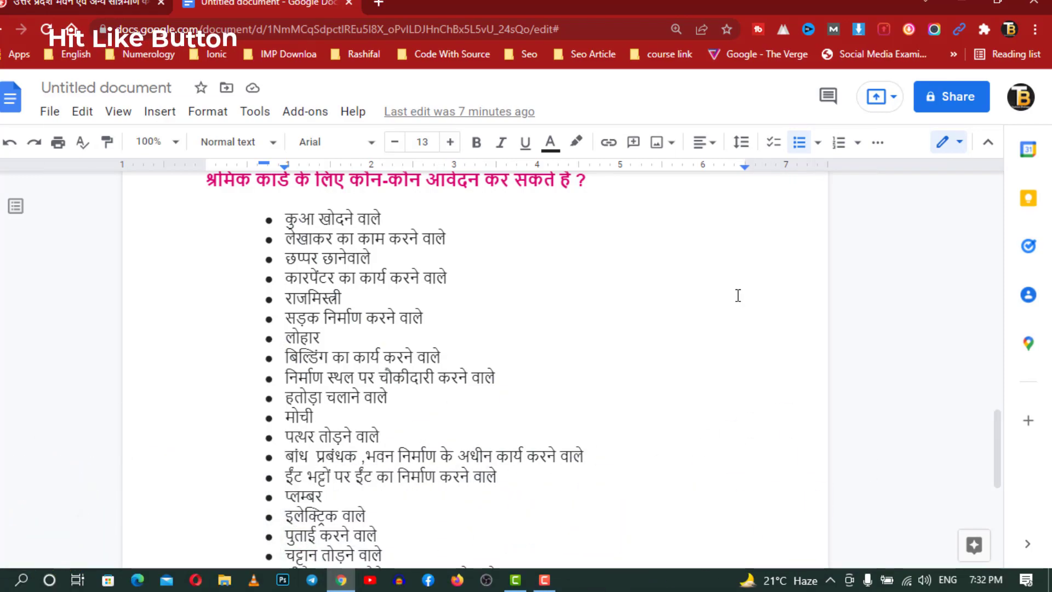
scroll(712, 336, down, 2)
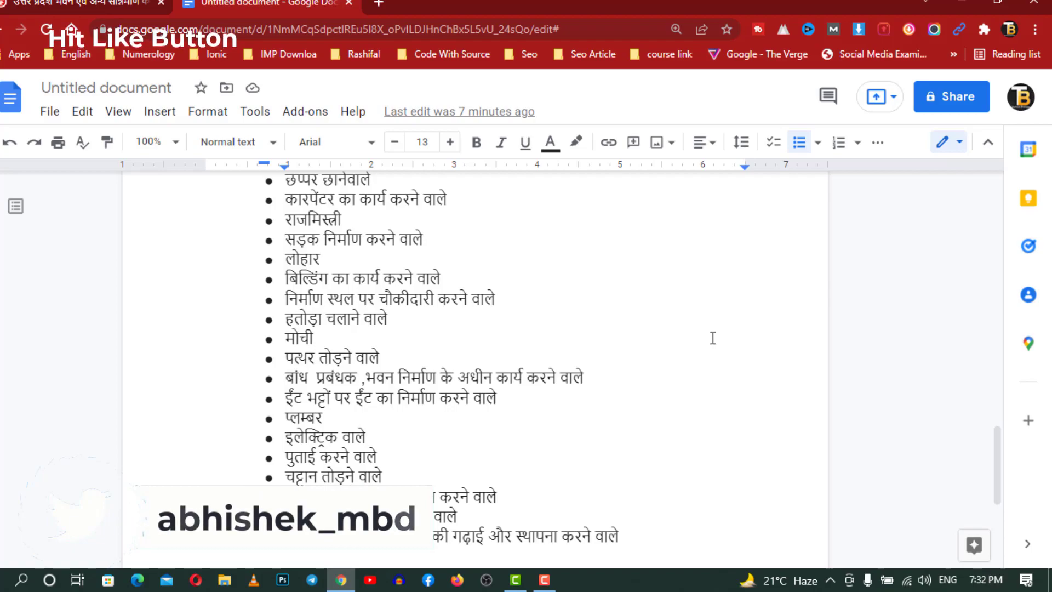
scroll(712, 338, down, 1)
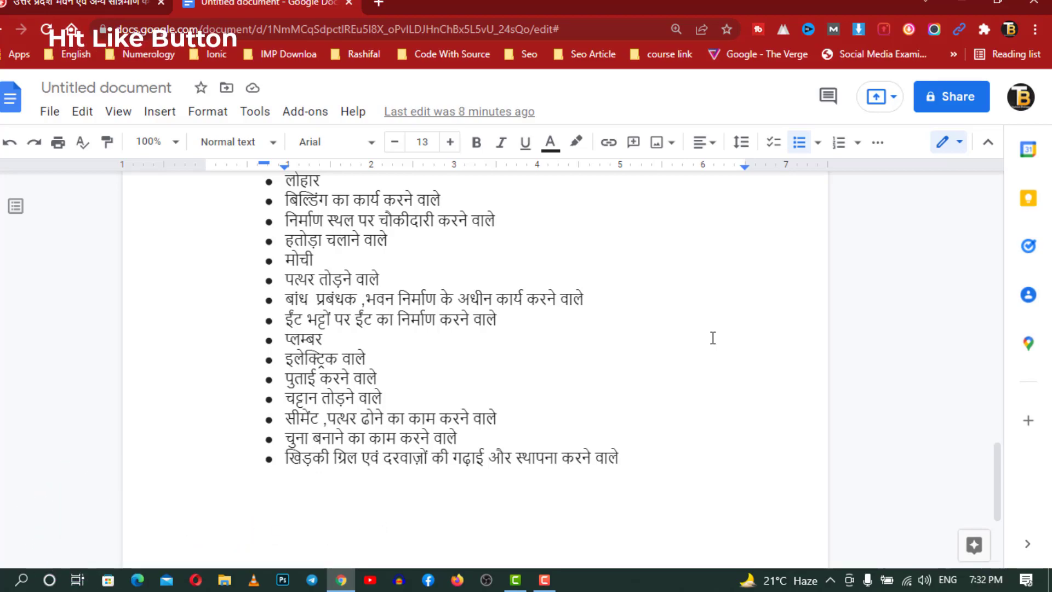
scroll(713, 338, down, 2)
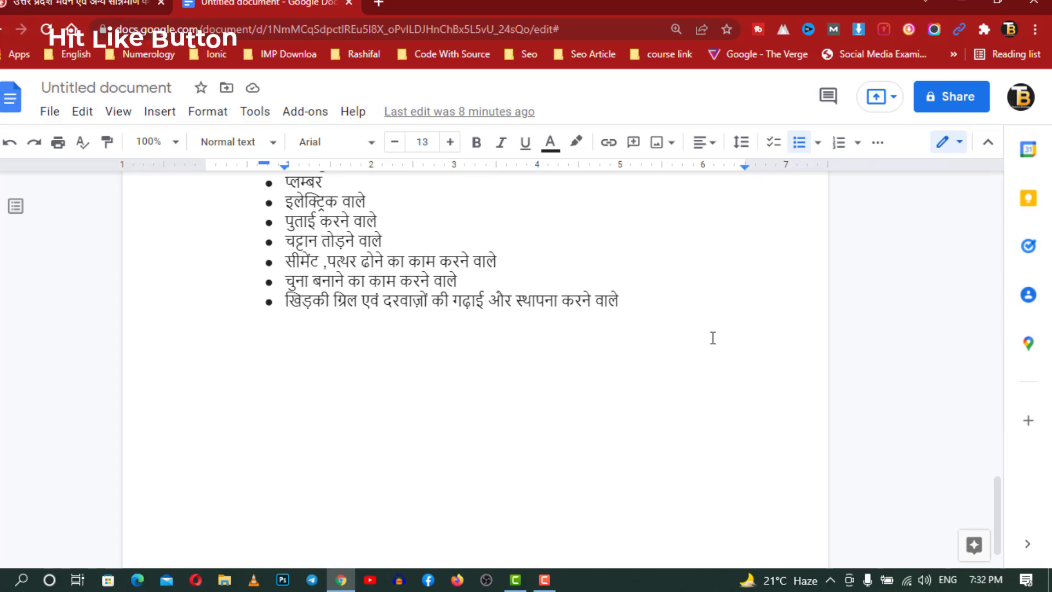
scroll(713, 337, up, 7)
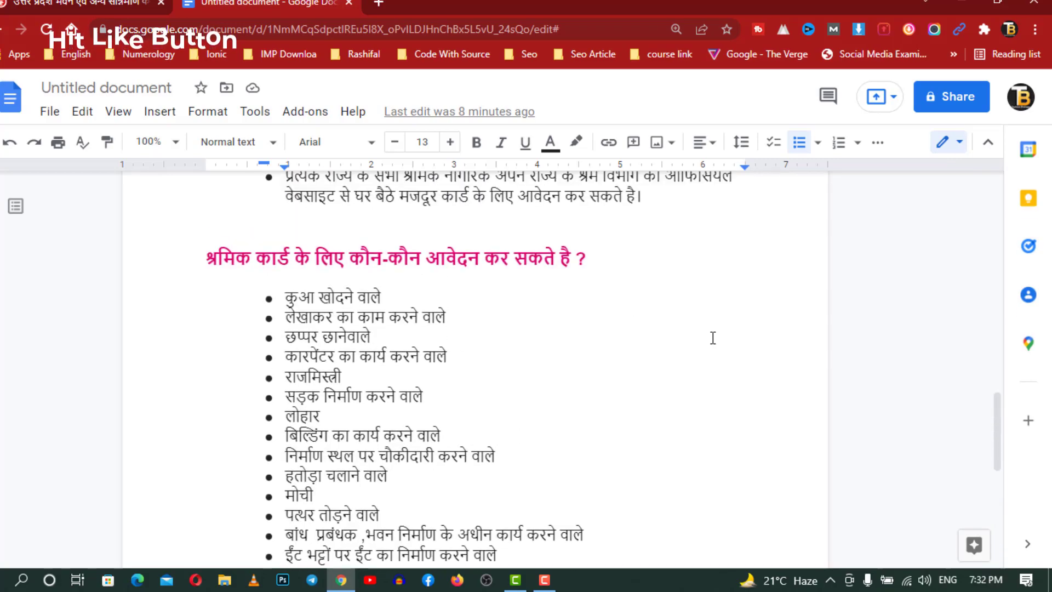
scroll(713, 337, up, 6)
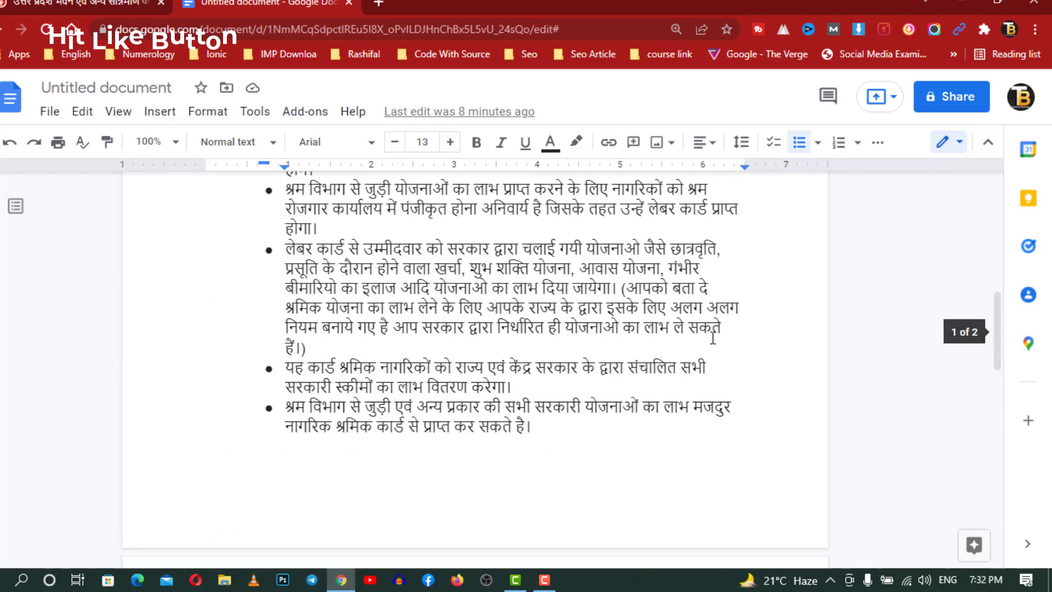
scroll(713, 338, up, 5)
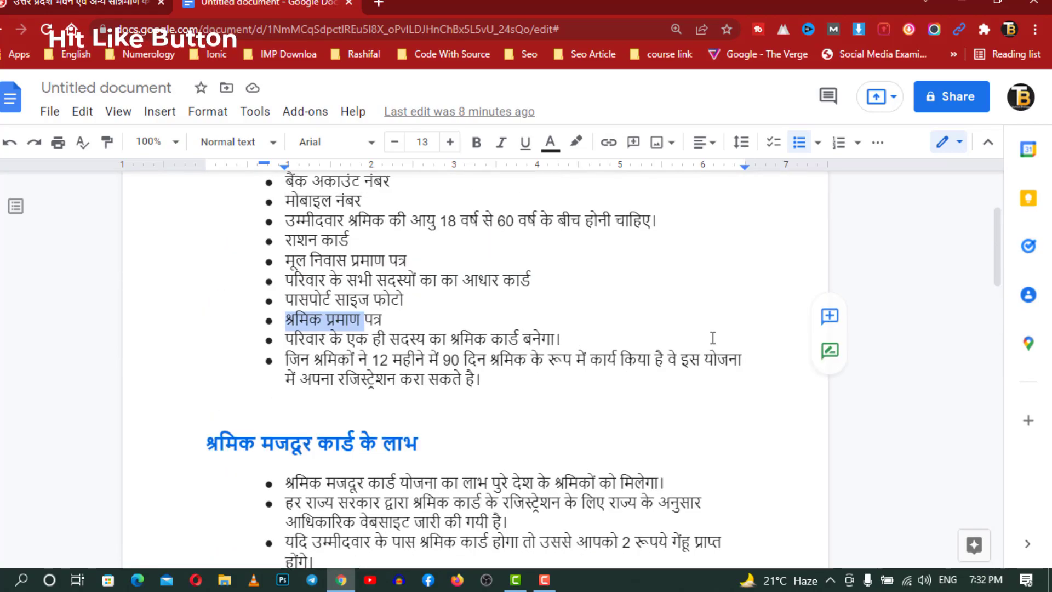
scroll(713, 338, up, 3)
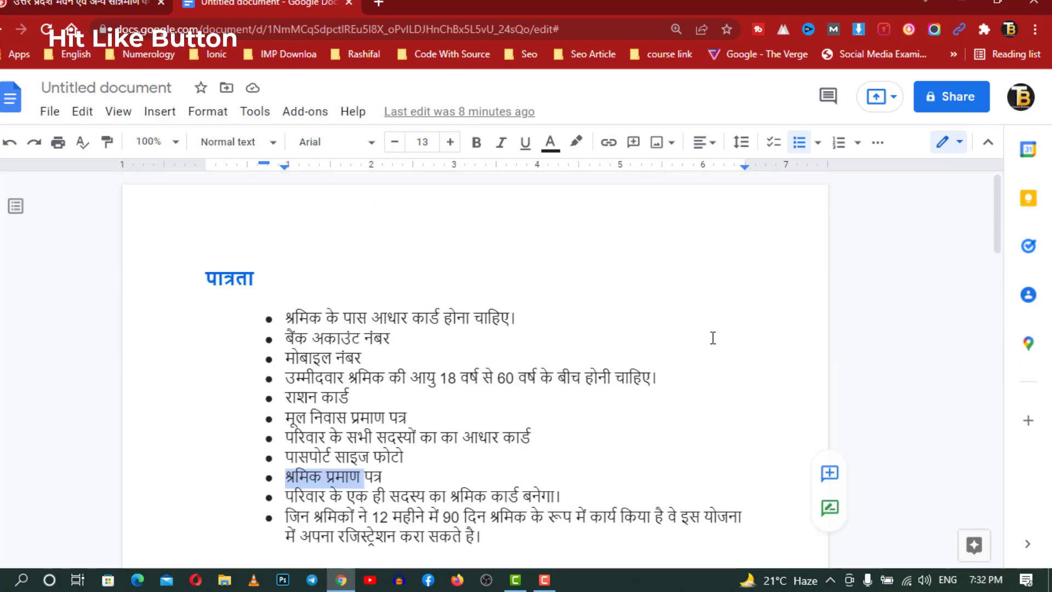
Return to the welfare board website and open the worker registration (श्रमिक पंजीयन) application
click(82, 2)
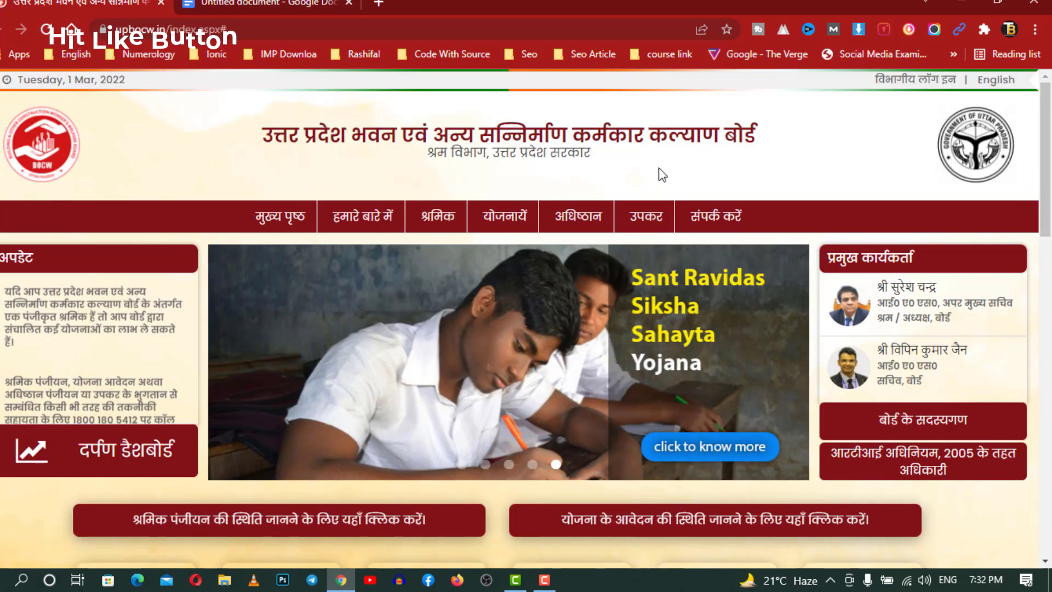
mouse_move(454, 217)
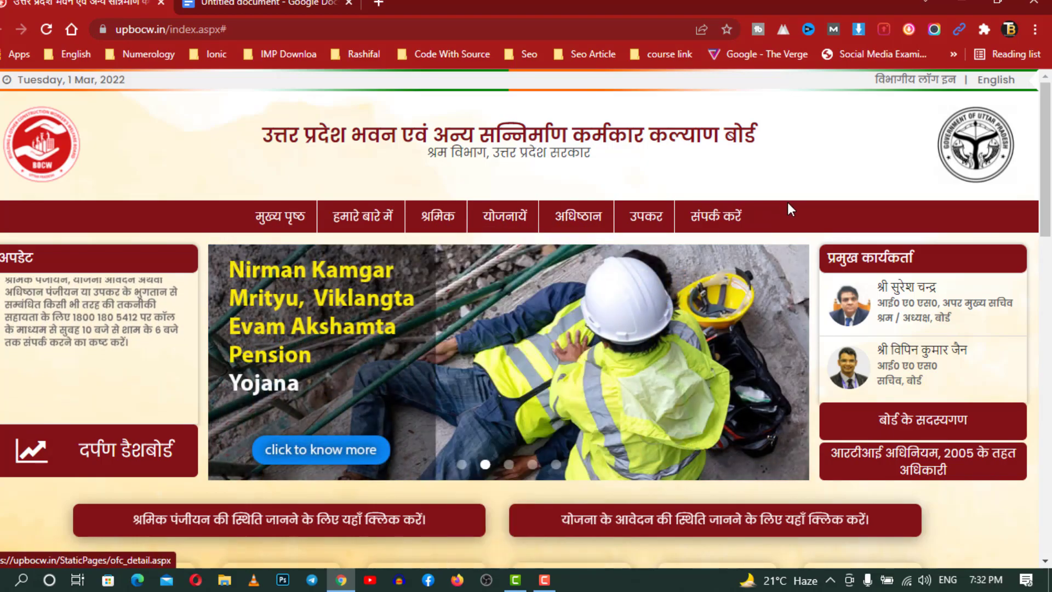
scroll(707, 222, down, 6)
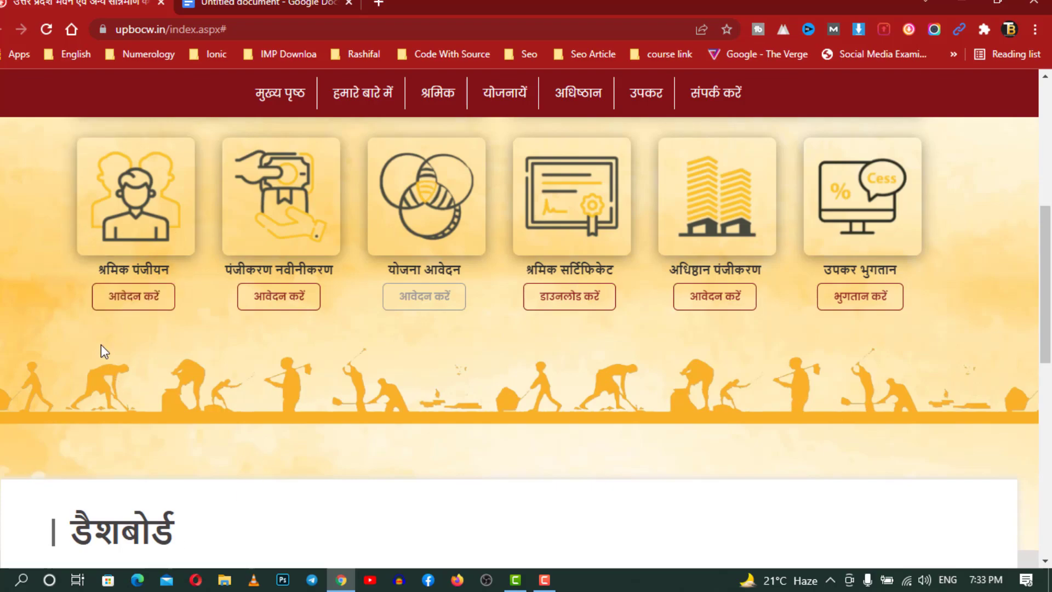
scroll(130, 305, down, 1)
click(139, 227)
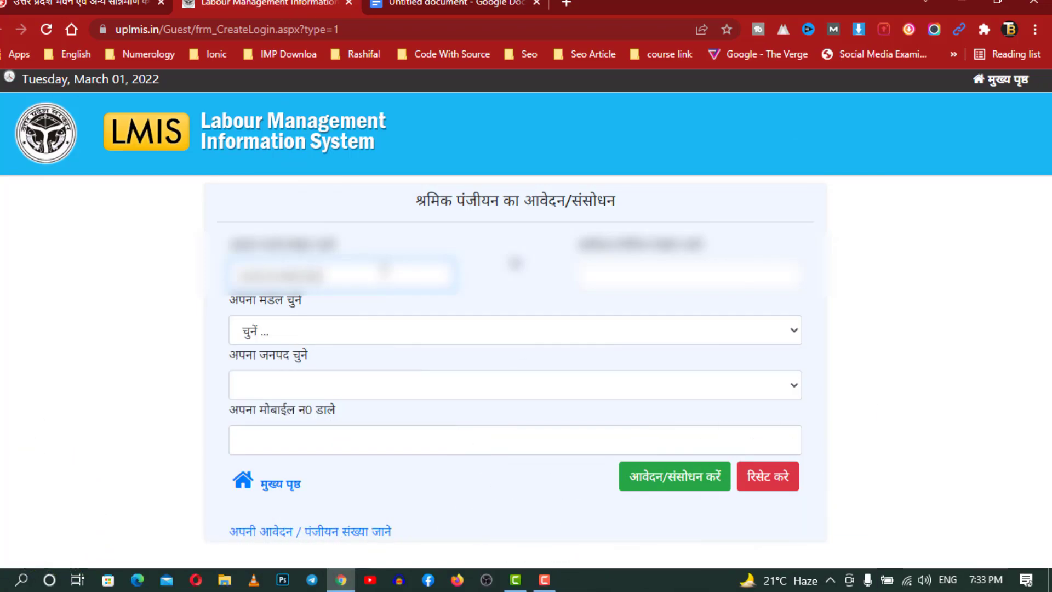
Select मुरादाबाद as both the division and the district in the registration form
click(333, 336)
click(265, 304)
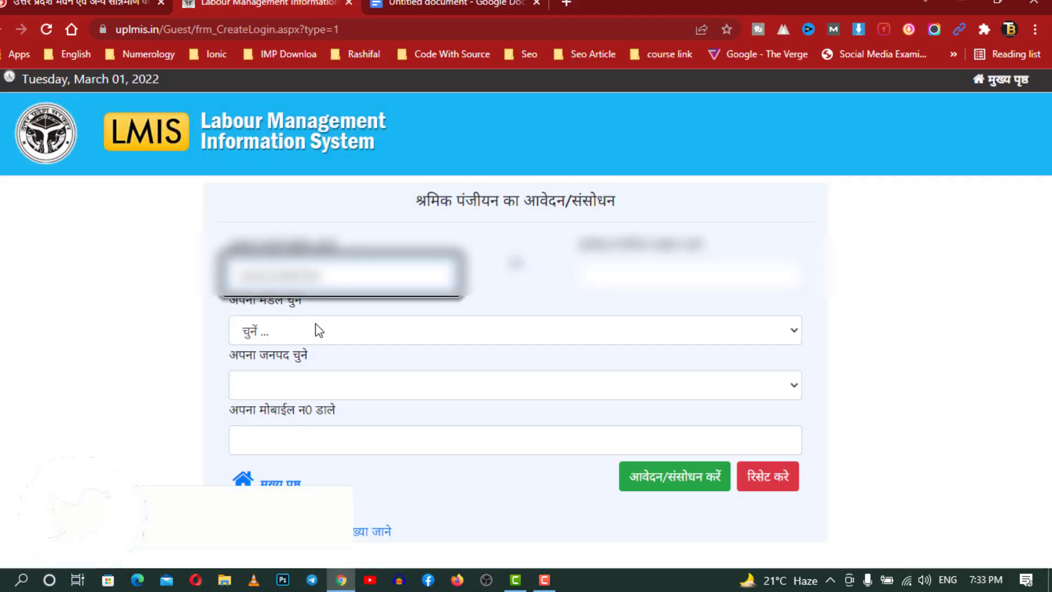
click(313, 329)
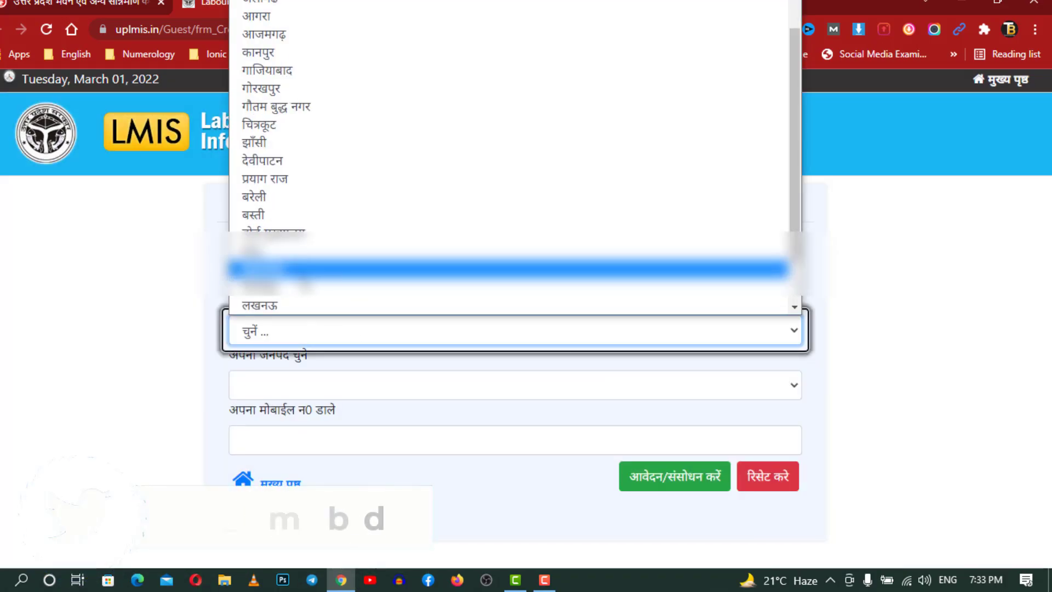
click(273, 285)
click(394, 386)
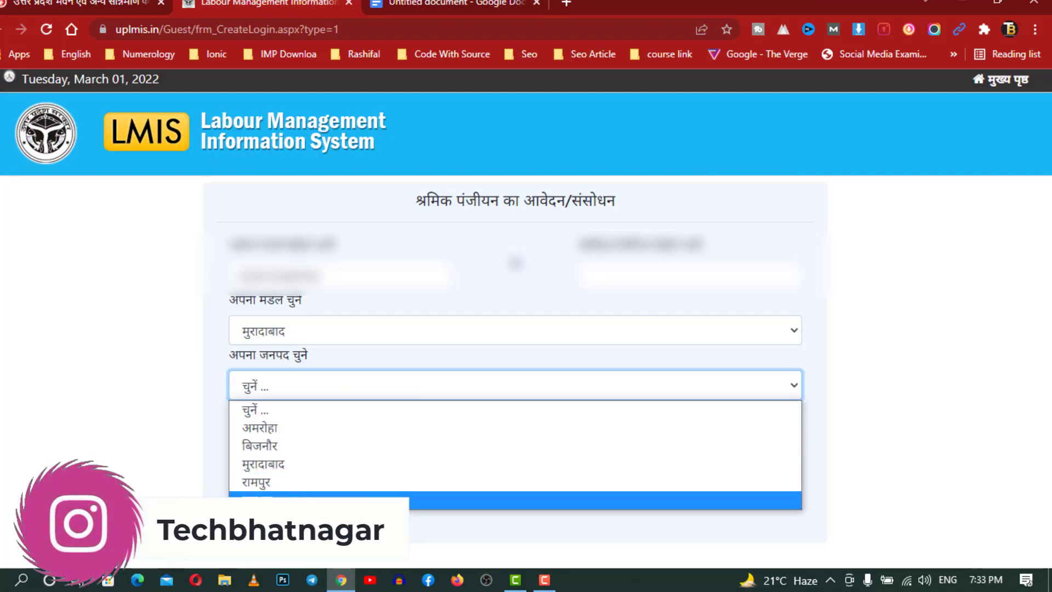
click(308, 465)
Enter the worker's mobile number and submit the application request
click(442, 439)
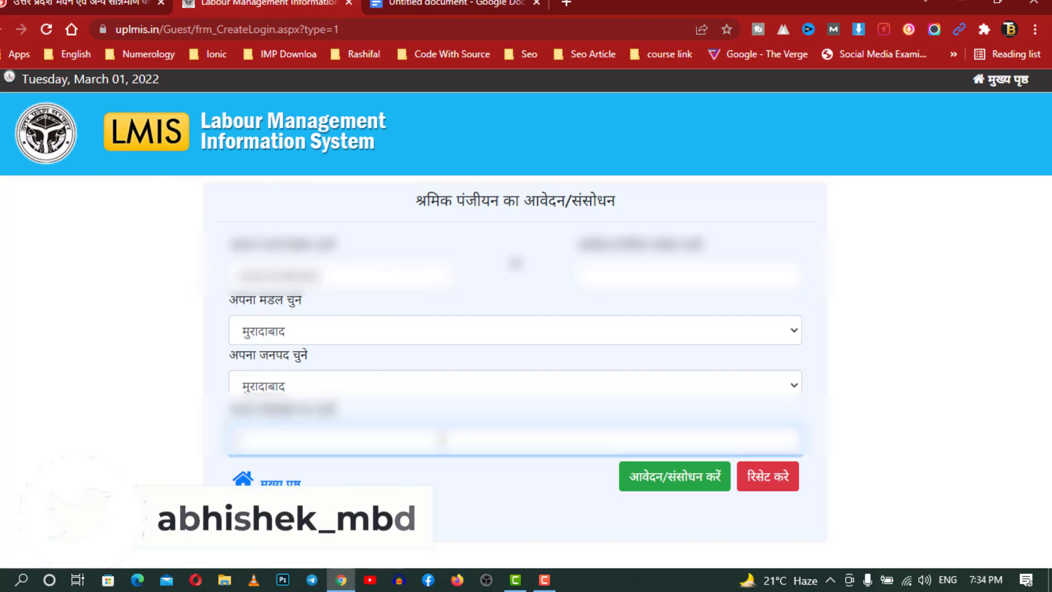
text(?????)
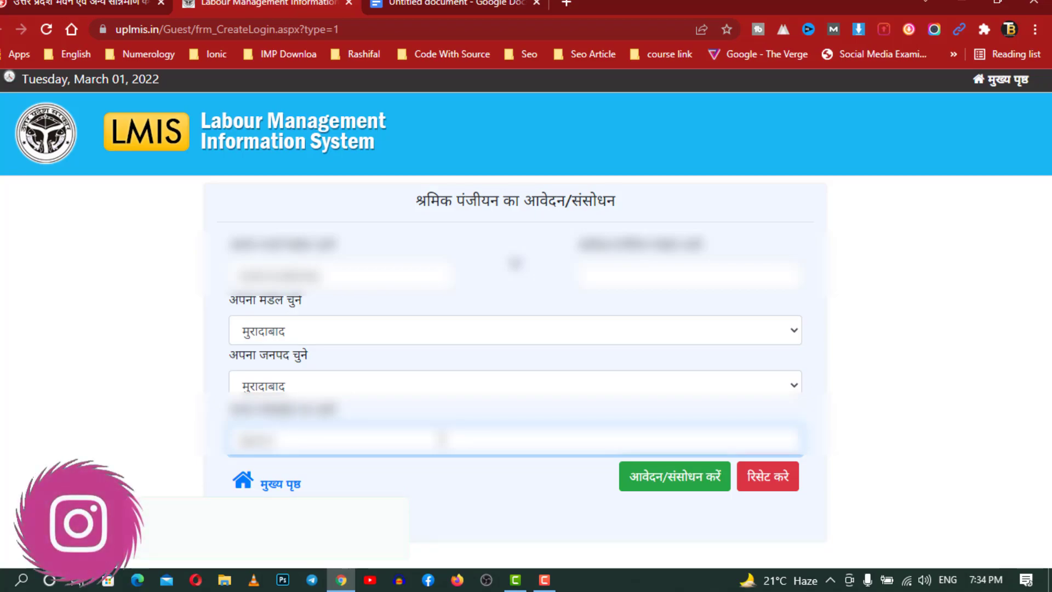
text(??)
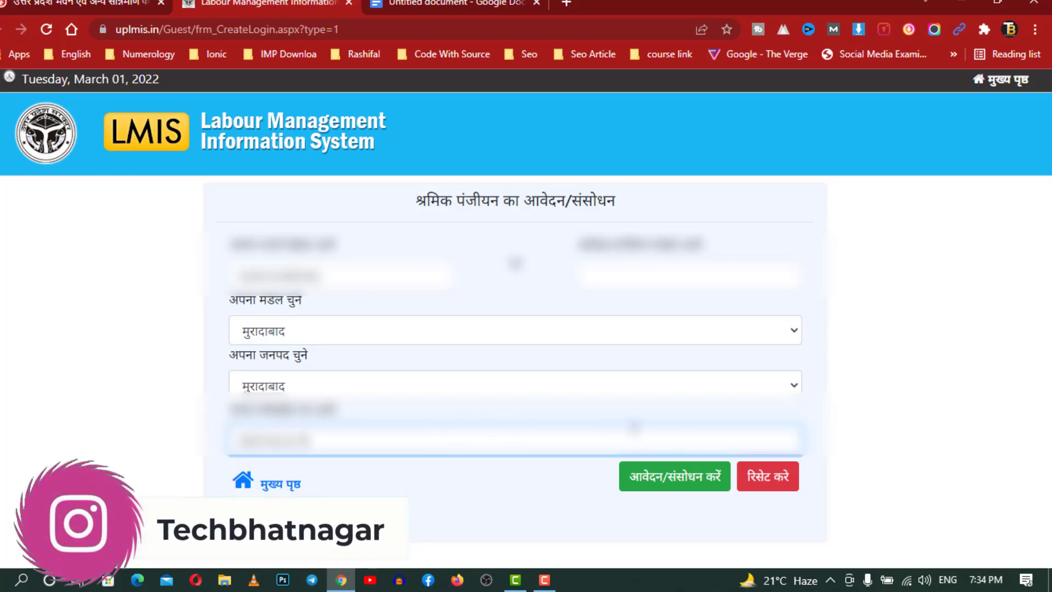
click(687, 496)
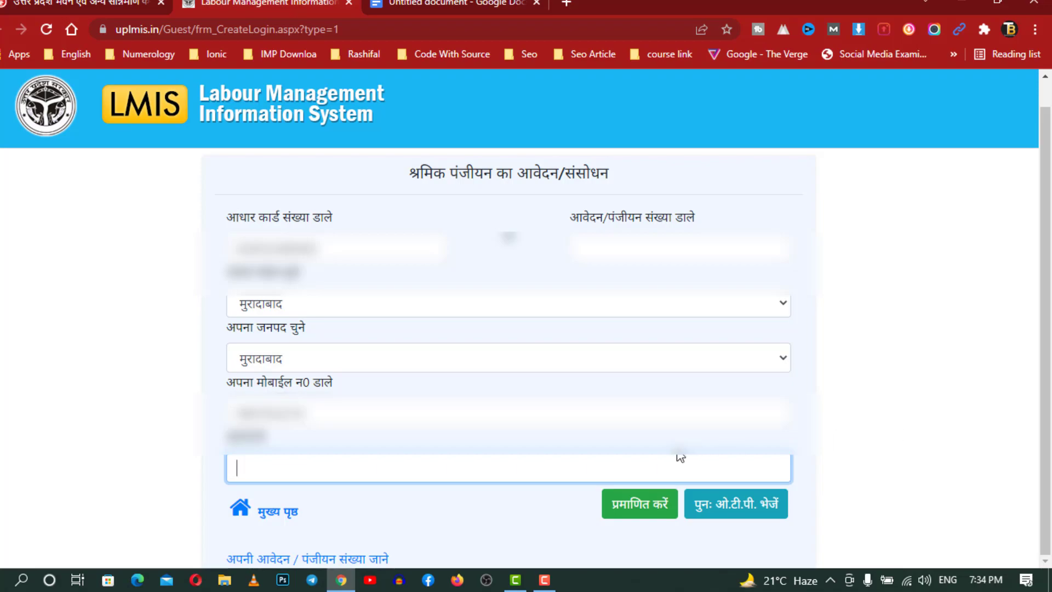
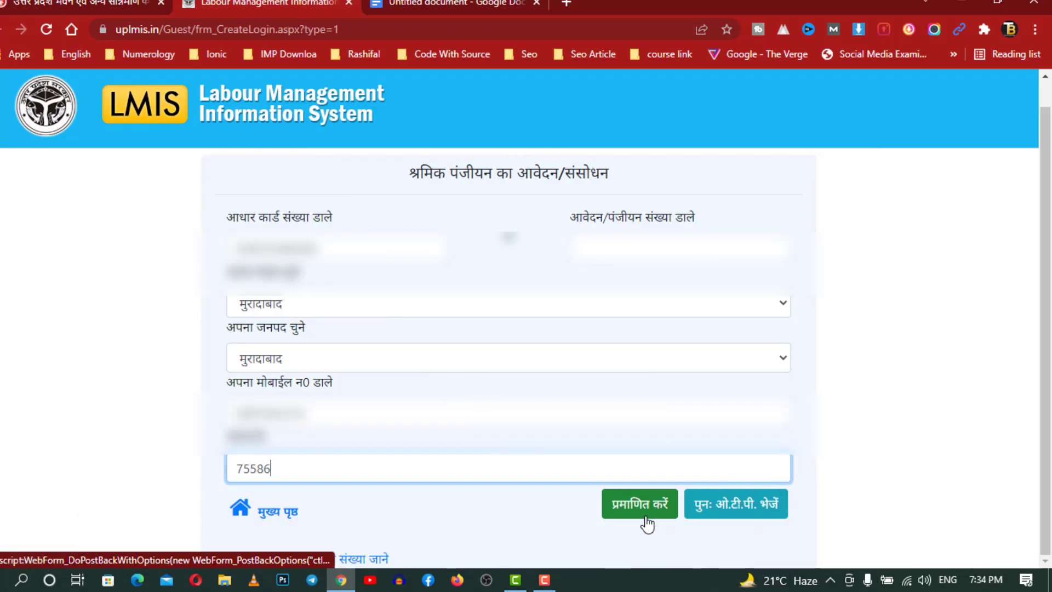
Enter the OTP verification code and confirm it
click(645, 518)
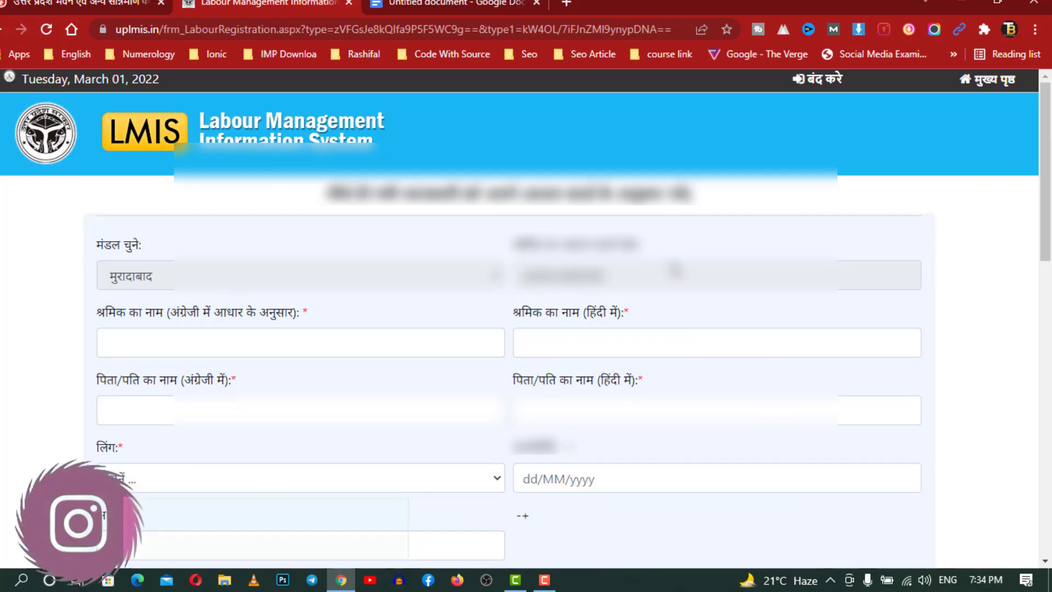
Enter the worker's full name in English as given on the Aadhaar card
scroll(525, 329, down, 2)
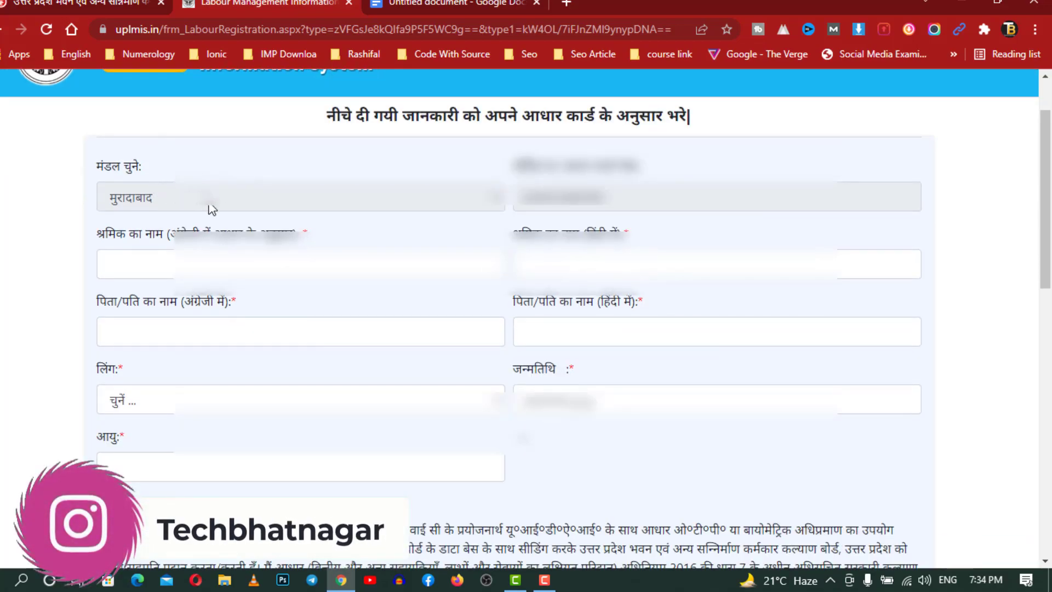
click(107, 264)
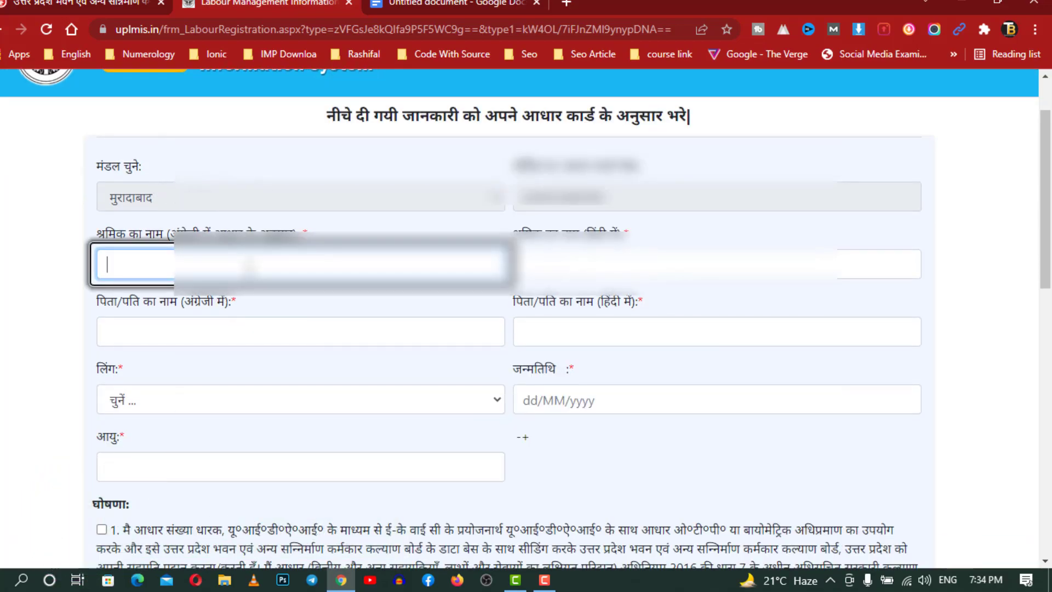
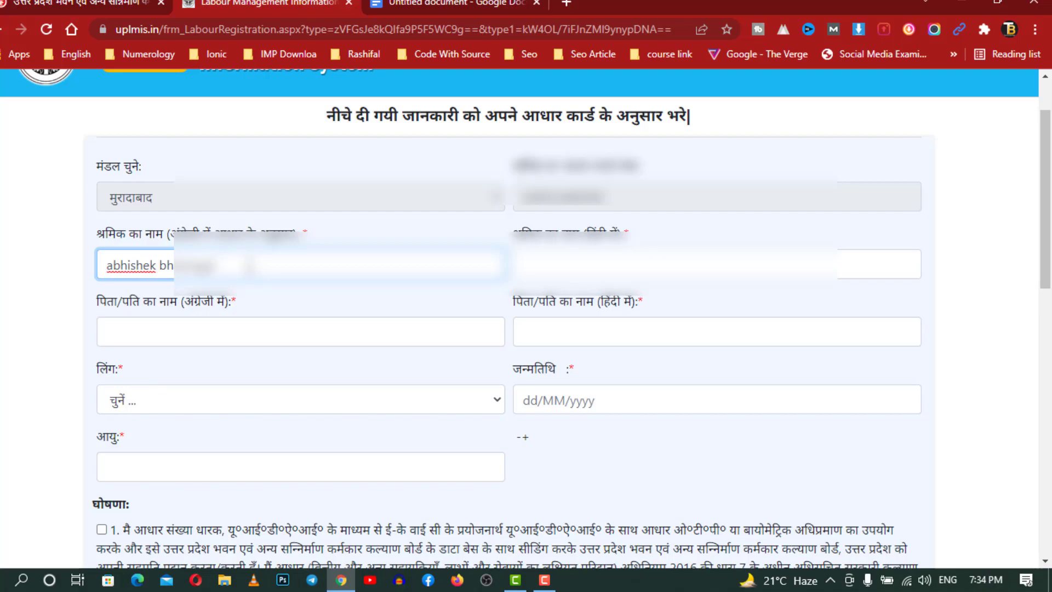
click(318, 299)
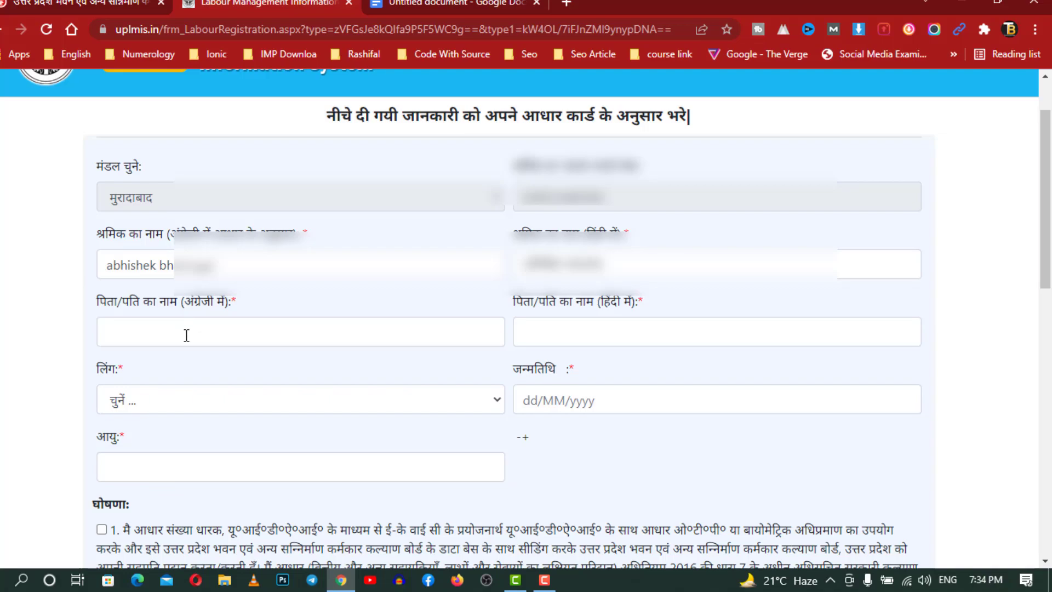
Enter the worker's father's or husband's name in English
click(226, 334)
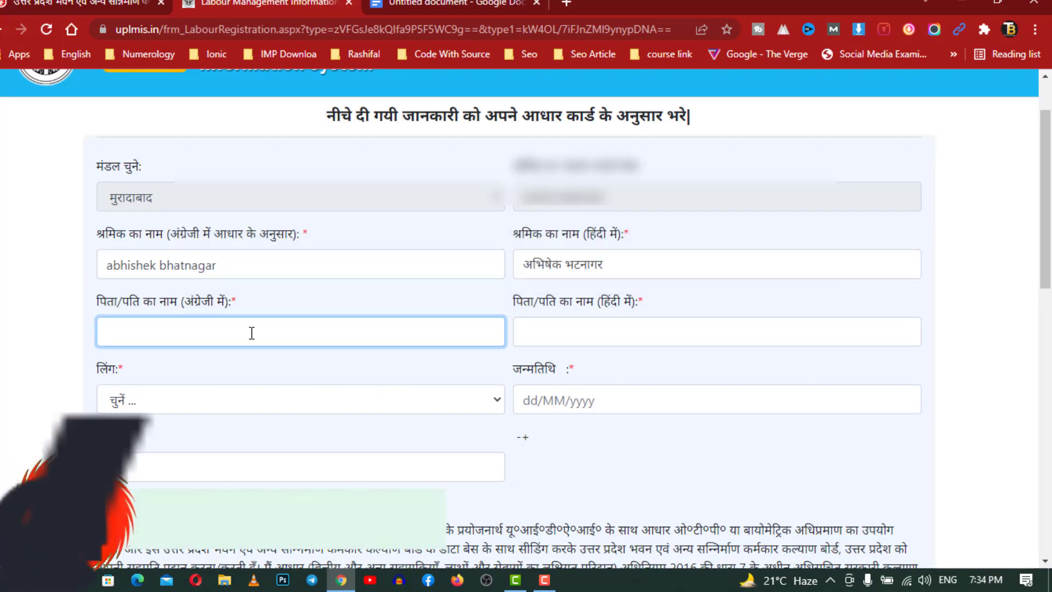
key(Tab)
Select पुरुष as the gender and enter the worker's date of birth in dd/MM/yyyy format
click(268, 406)
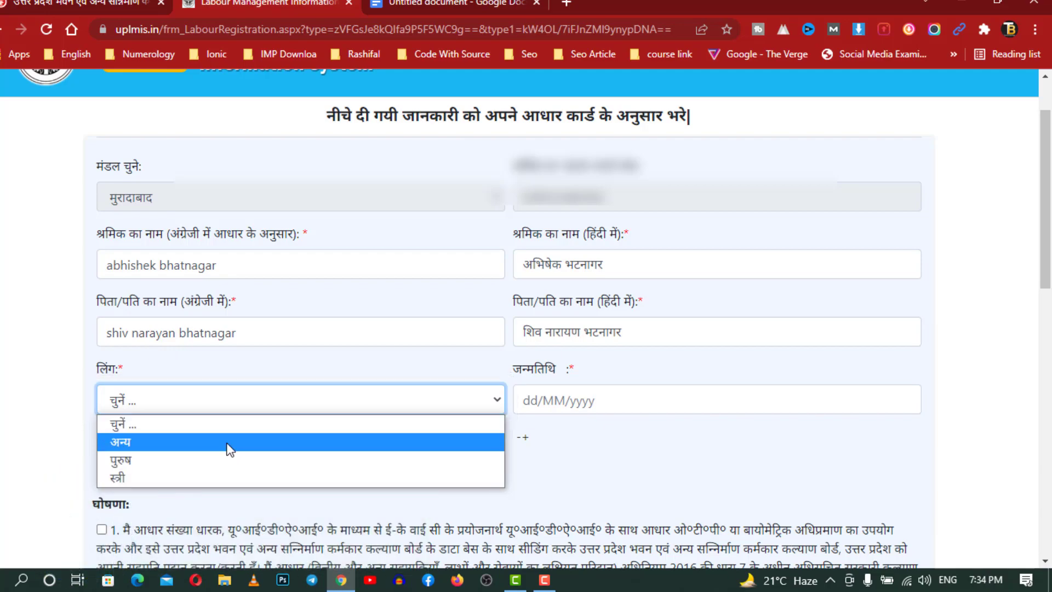
click(175, 463)
click(661, 400)
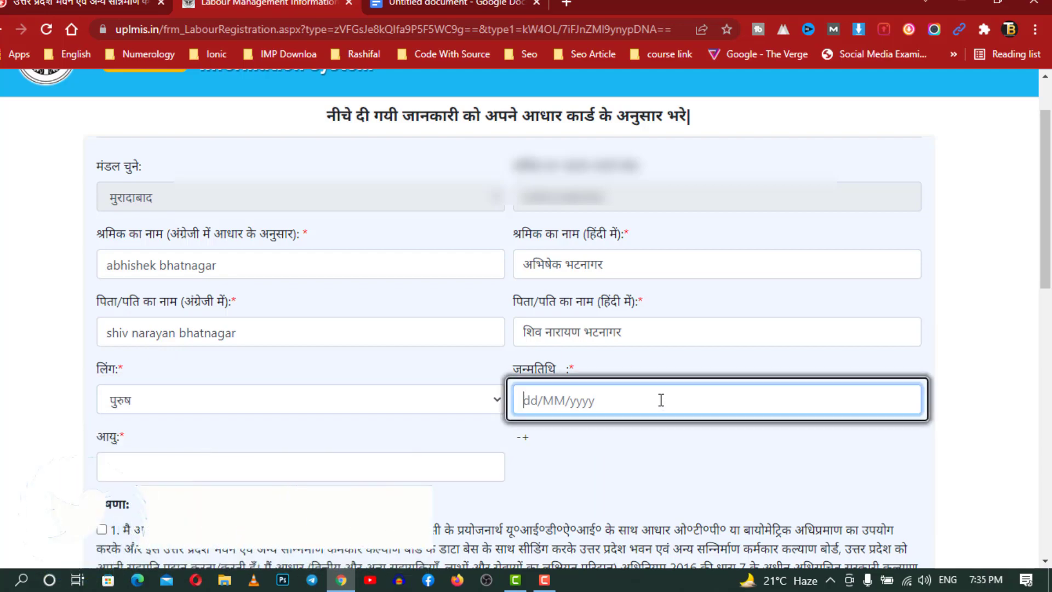
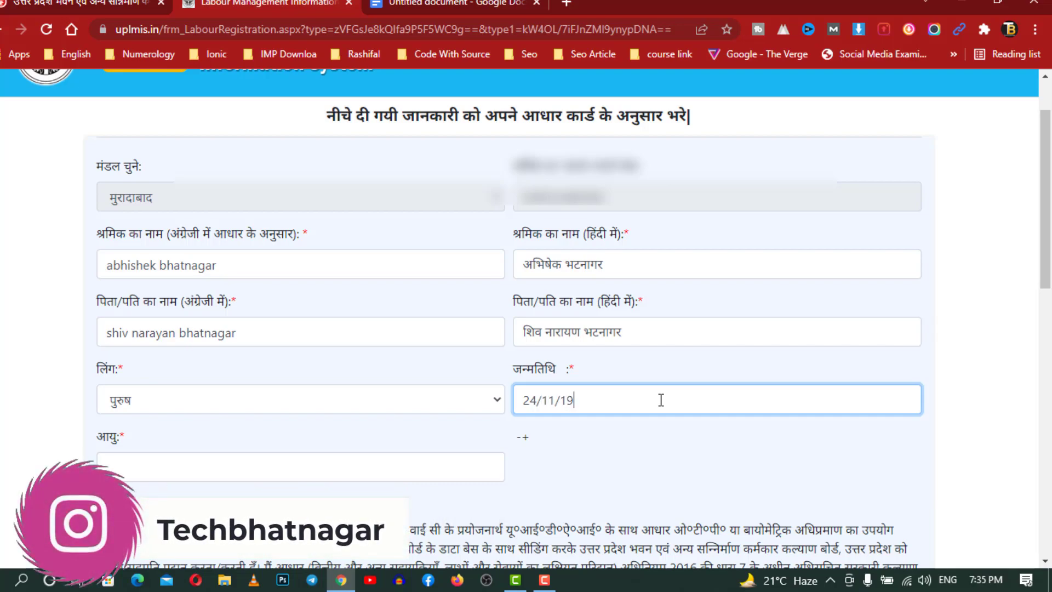
click(613, 466)
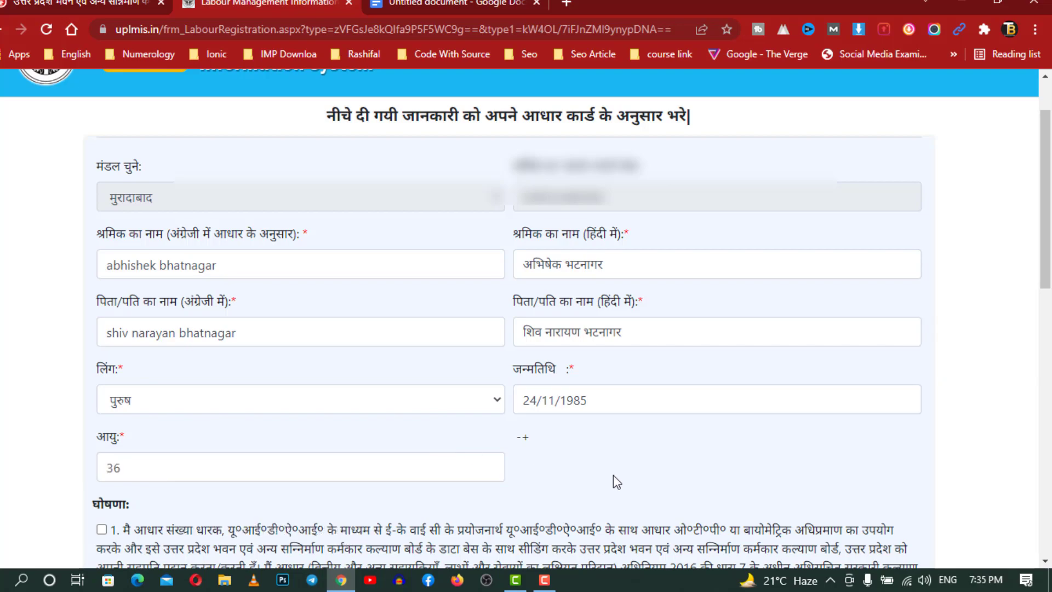
Tick the Hindi and English Aadhaar consent declarations and submit the form for Aadhaar verification (आधार सत्यापन)
scroll(552, 453, down, 1)
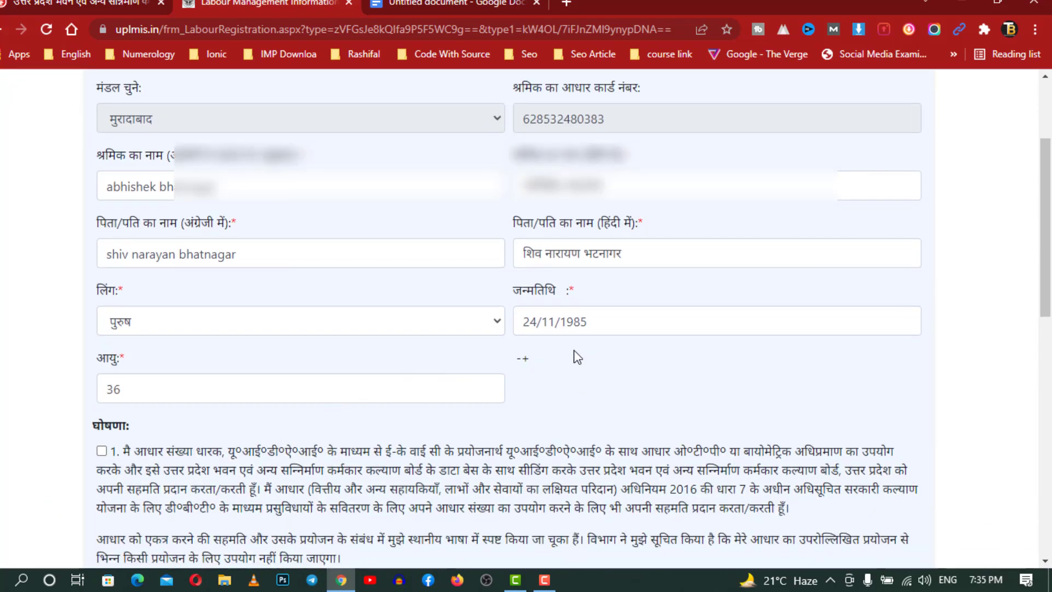
scroll(576, 349, down, 3)
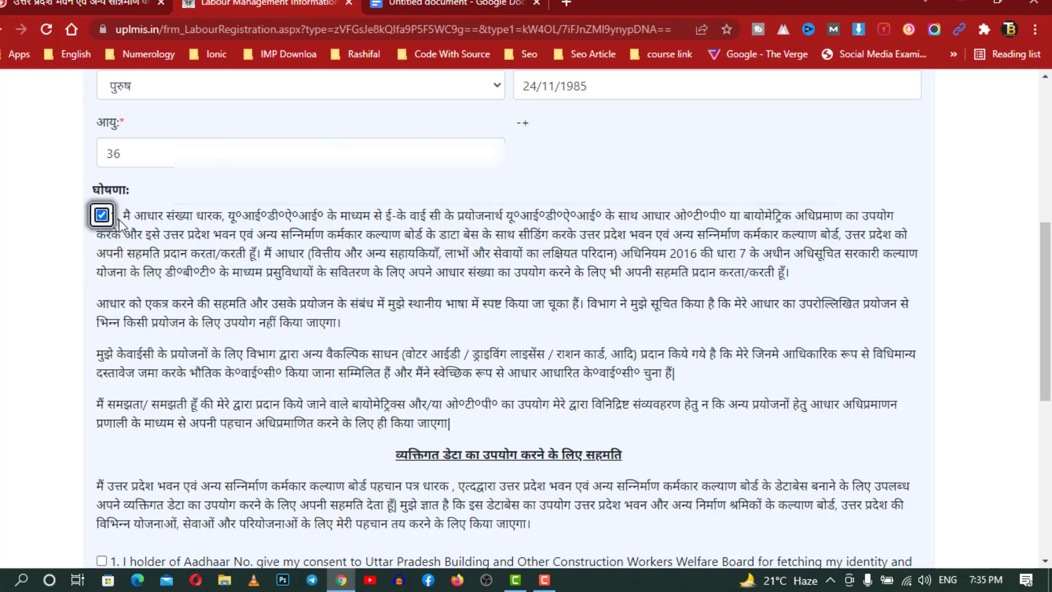
scroll(106, 236, down, 5)
click(102, 247)
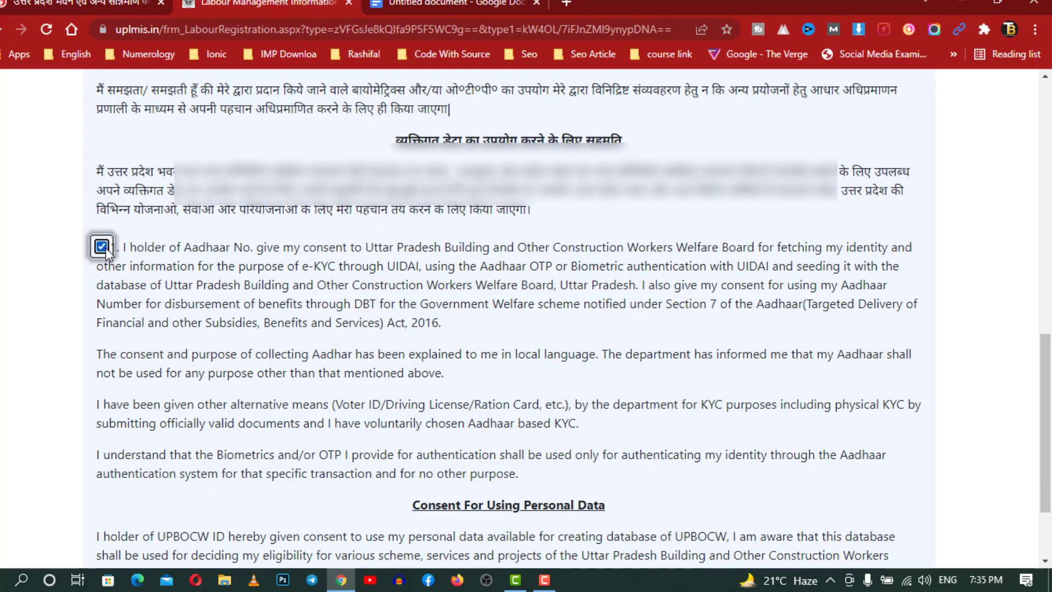
scroll(381, 278, down, 2)
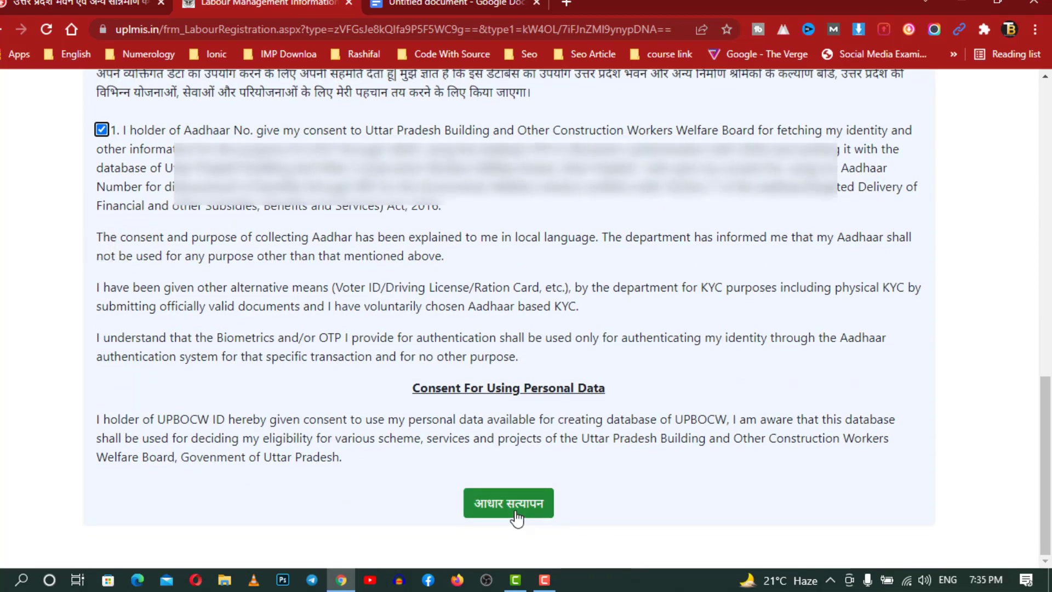
click(514, 510)
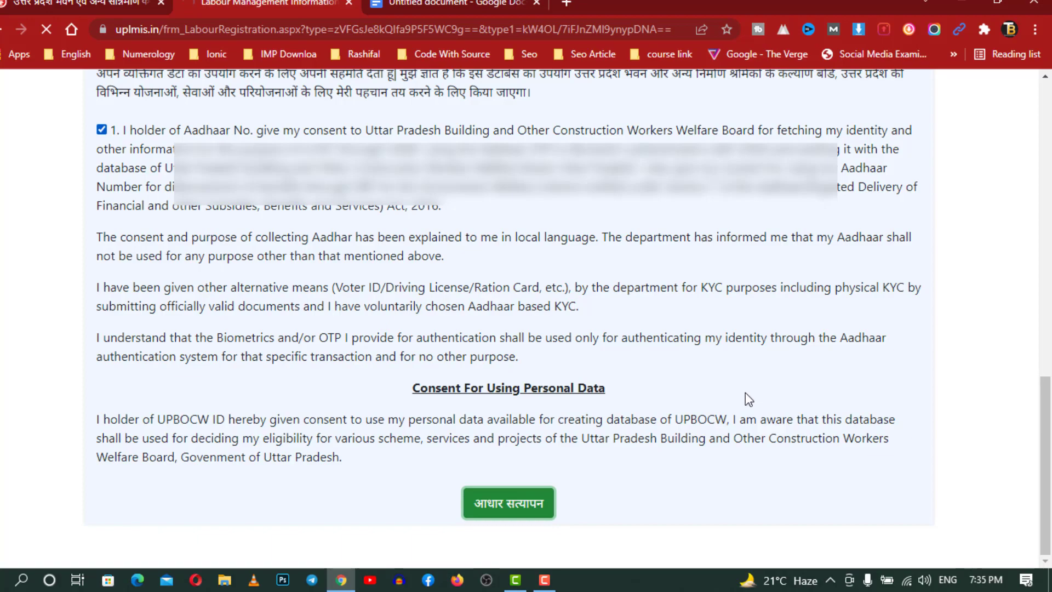
Enter the worker's mother's name in English in the detailed registration form
click(544, 580)
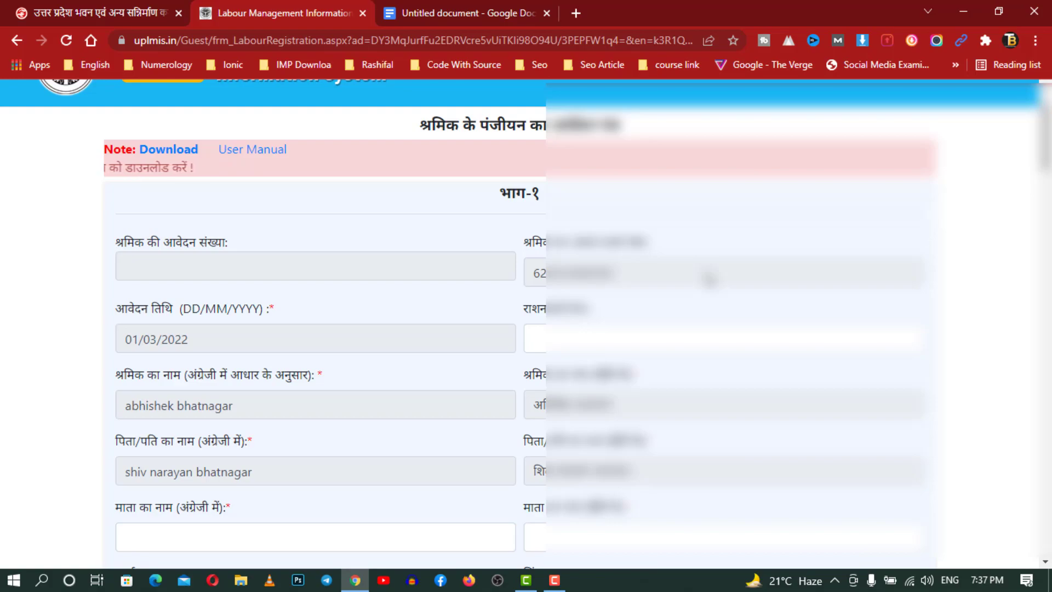
scroll(708, 285, down, 1)
click(607, 262)
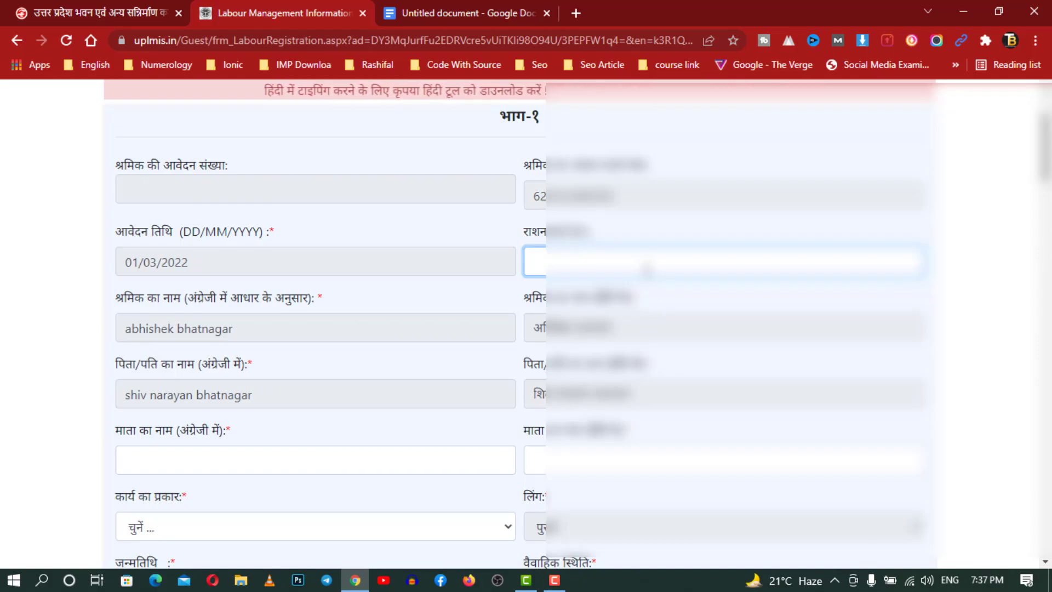
scroll(648, 270, down, 1)
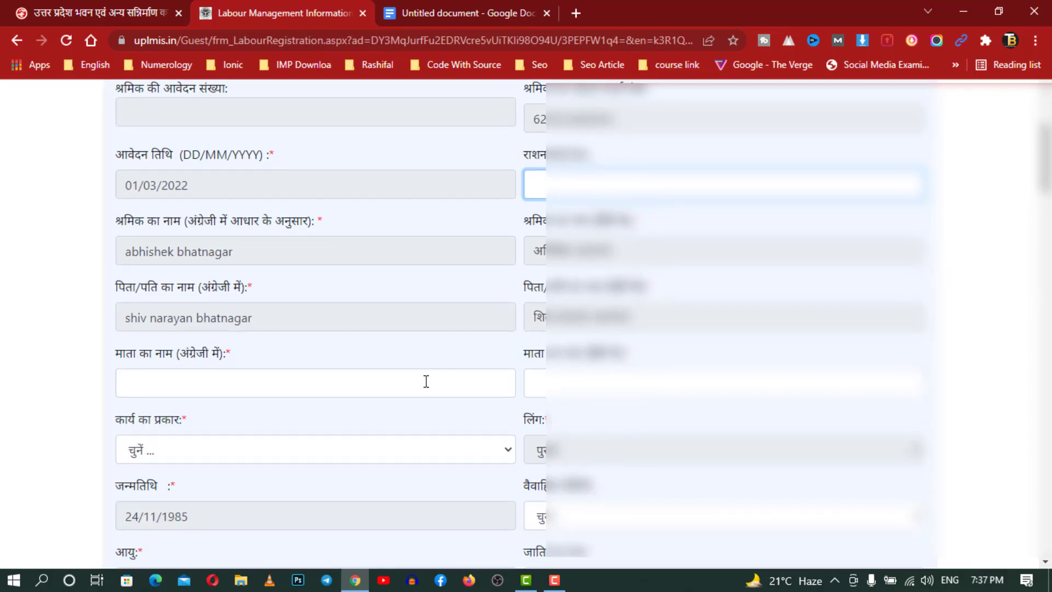
click(388, 374)
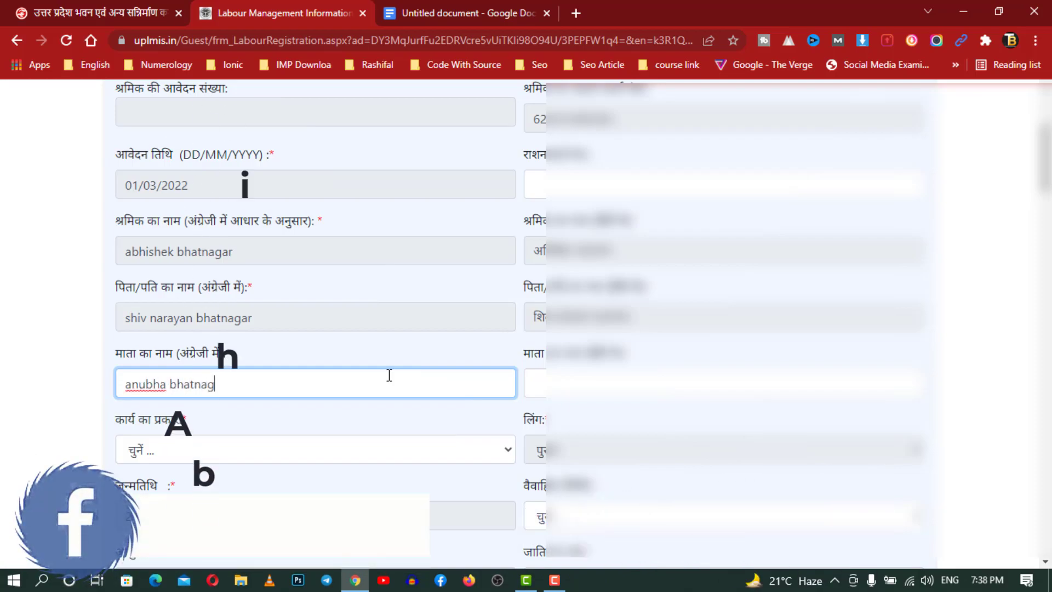
key(Tab)
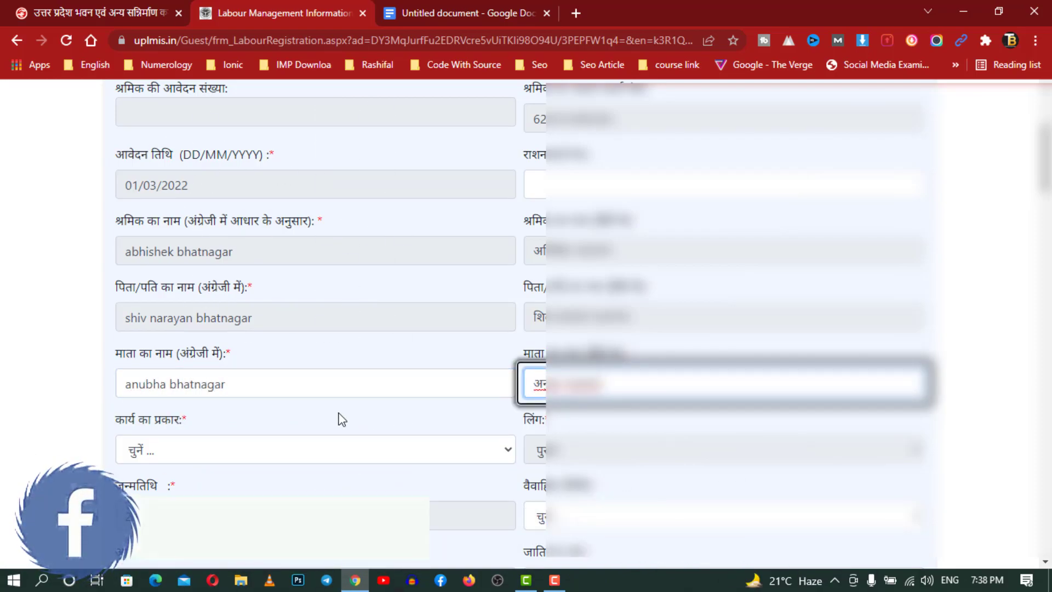
Choose 13- इलैक्ट्रिक वर्क as the type of work
scroll(401, 408, down, 1)
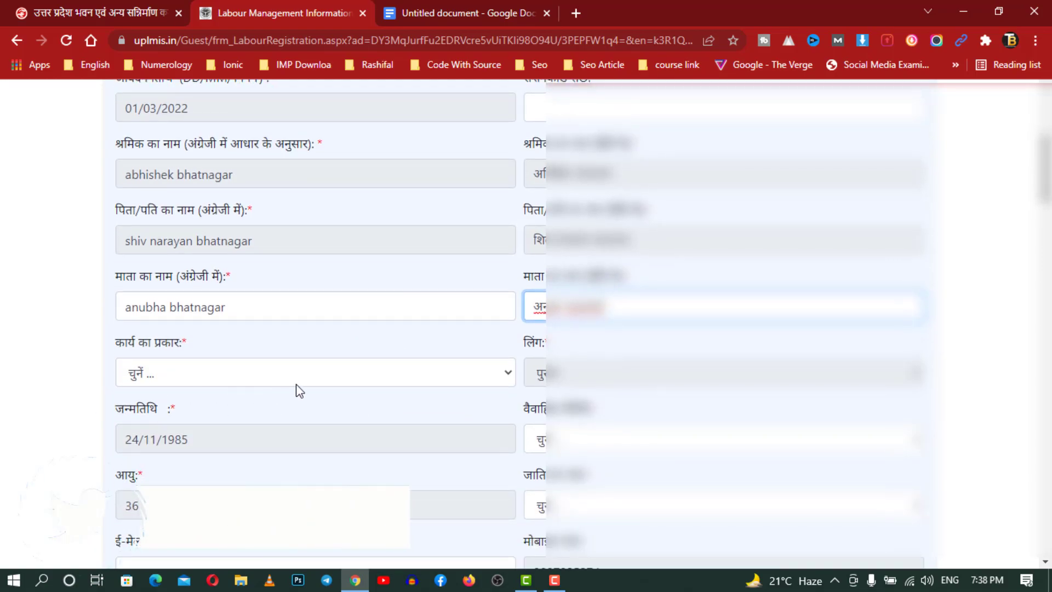
click(389, 381)
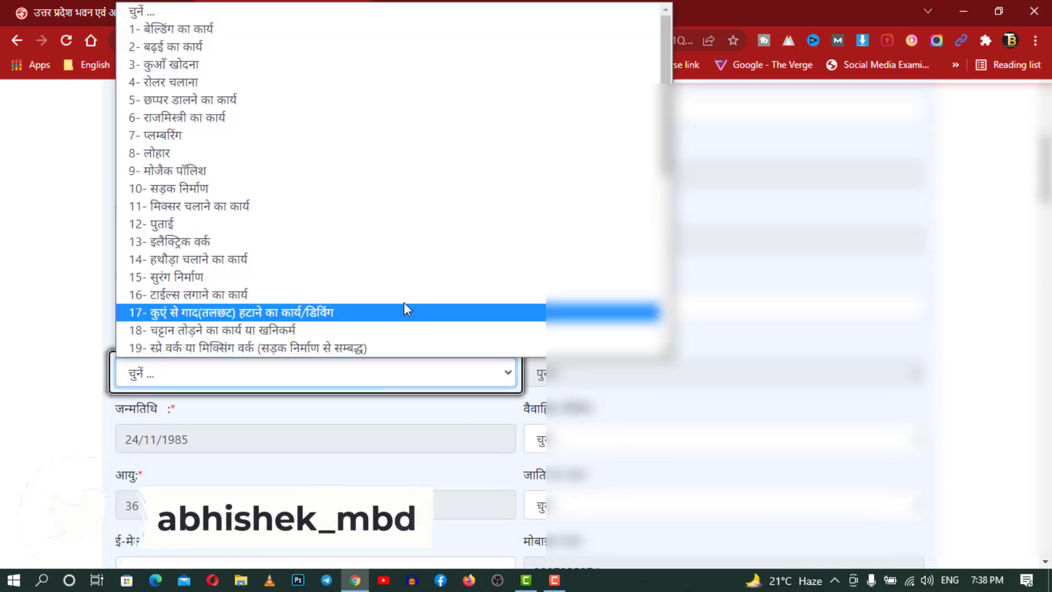
scroll(416, 293, down, 7)
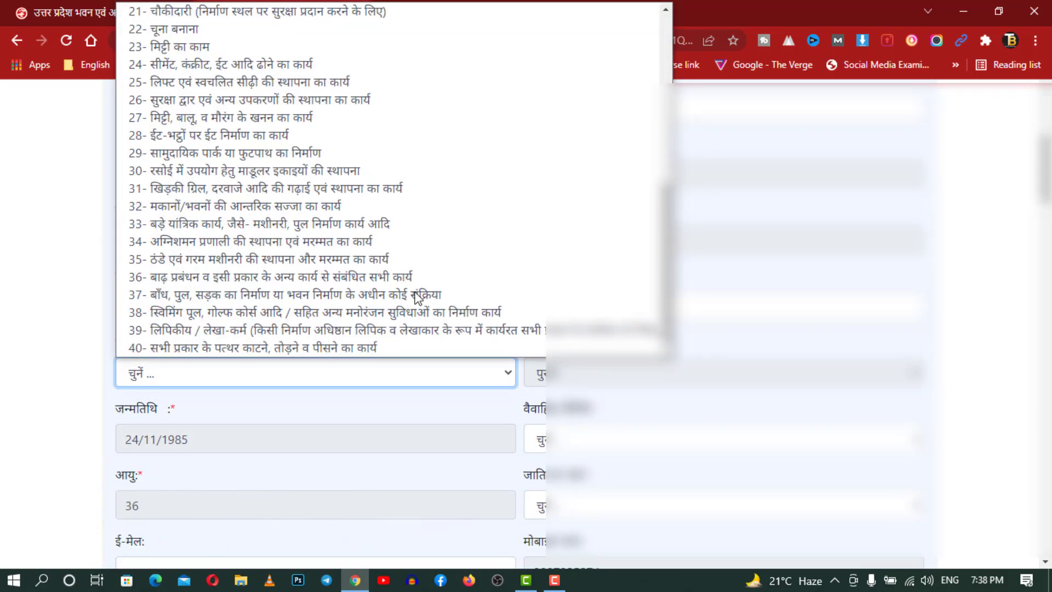
scroll(408, 285, up, 7)
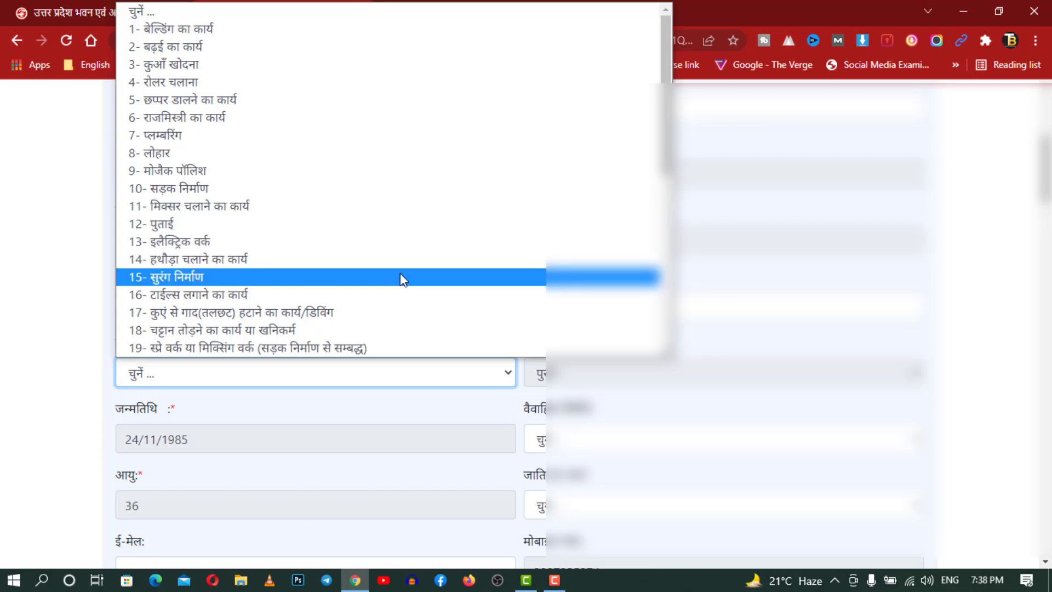
click(306, 247)
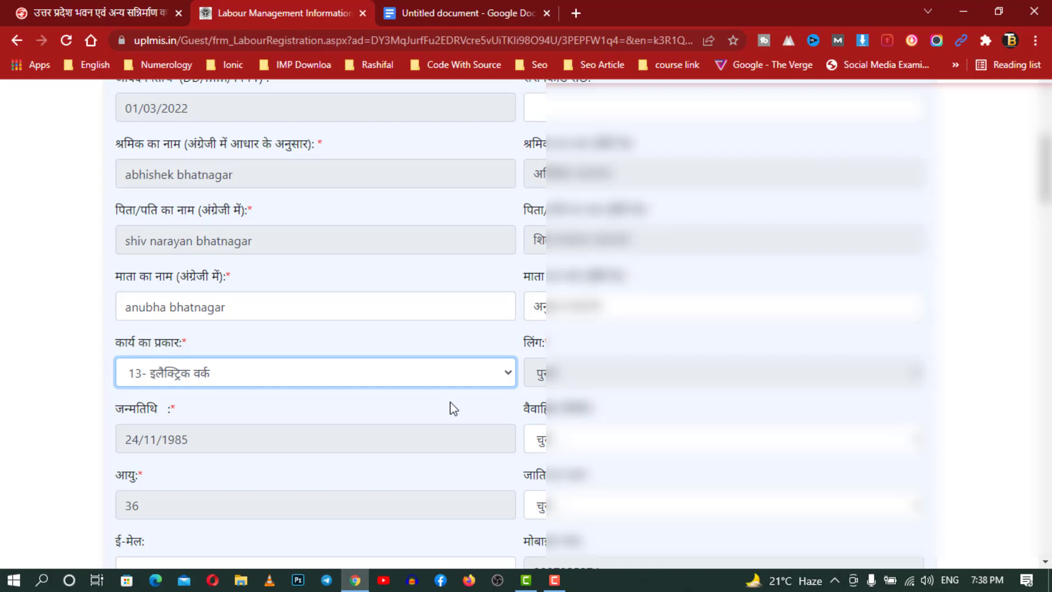
Choose the worker's marital status and caste category
scroll(452, 408, down, 1)
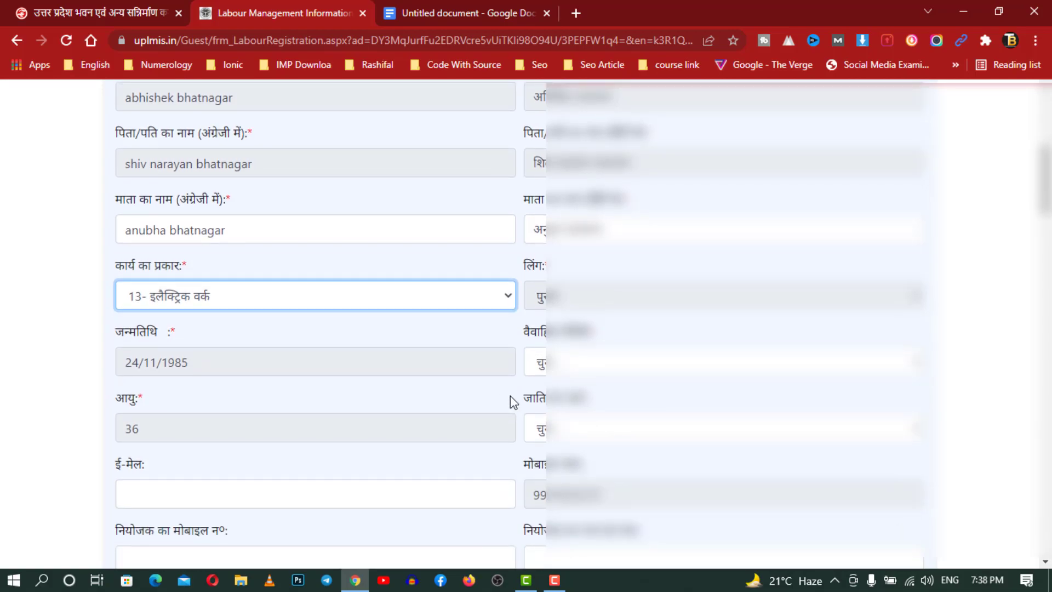
click(754, 372)
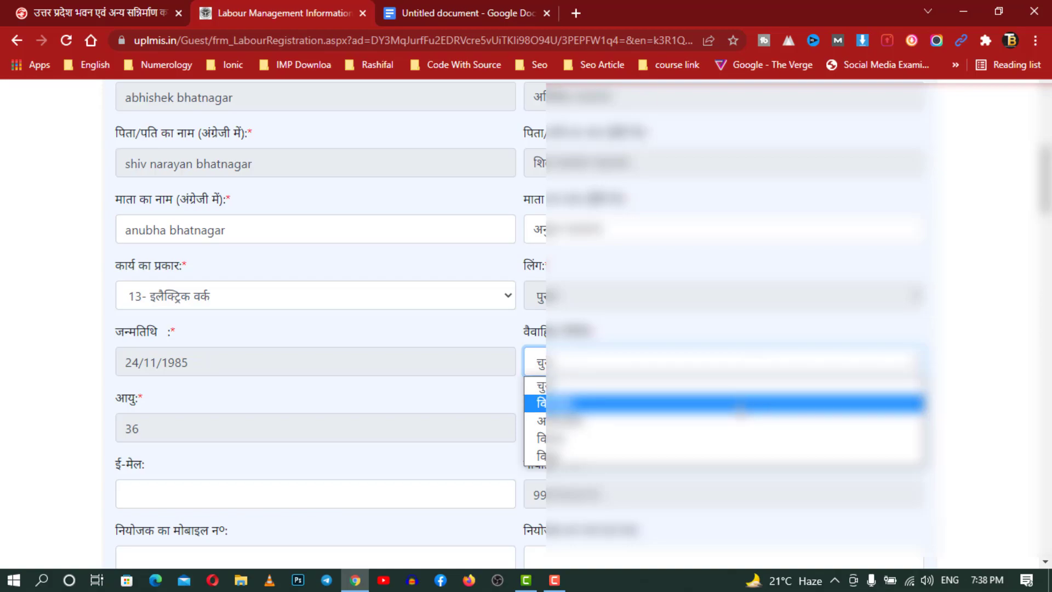
click(743, 405)
click(671, 425)
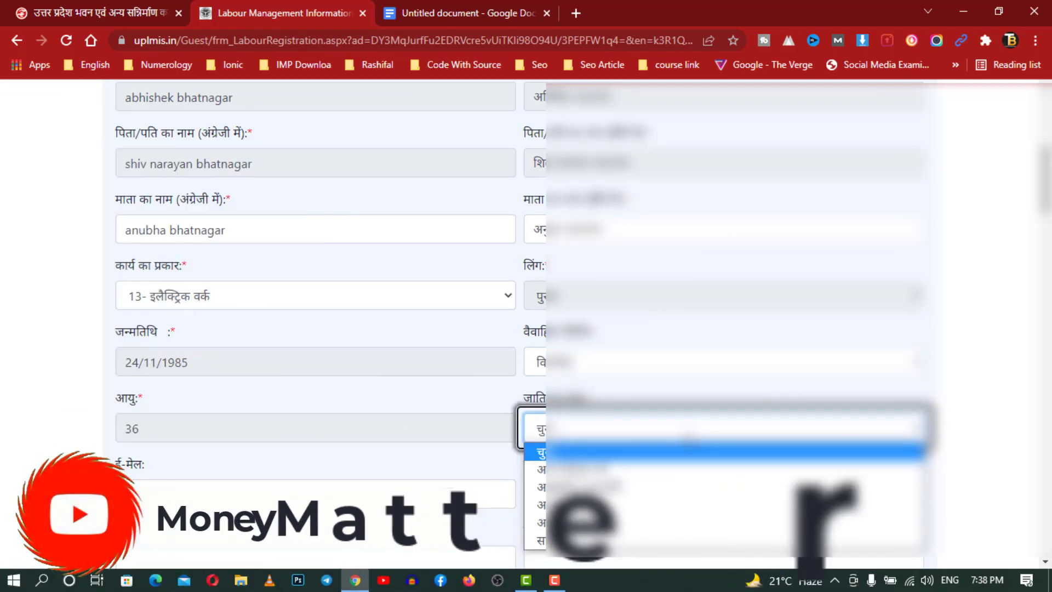
scroll(687, 405, down, 1)
click(690, 364)
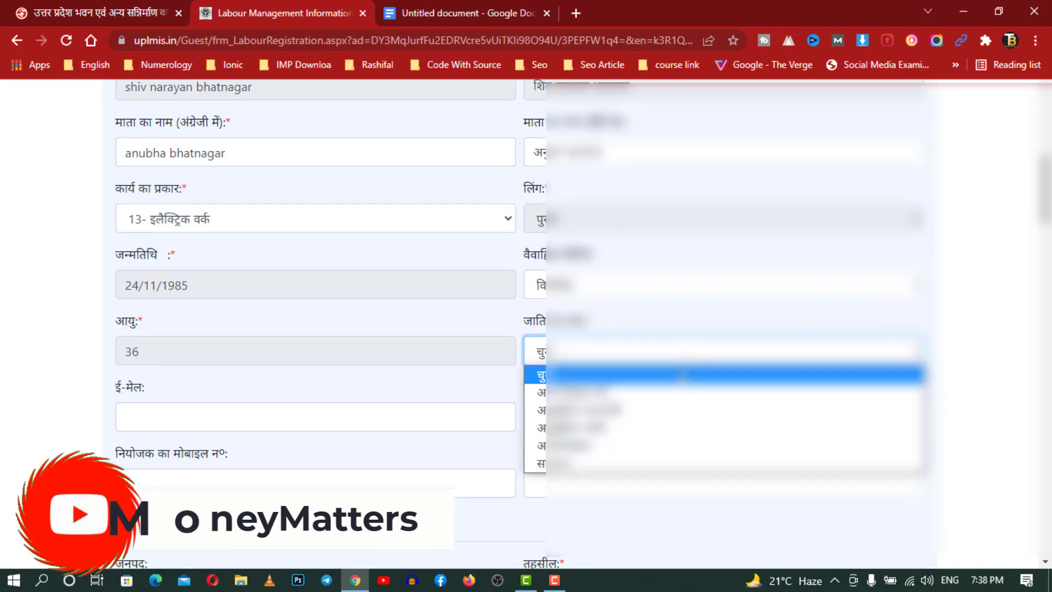
click(616, 462)
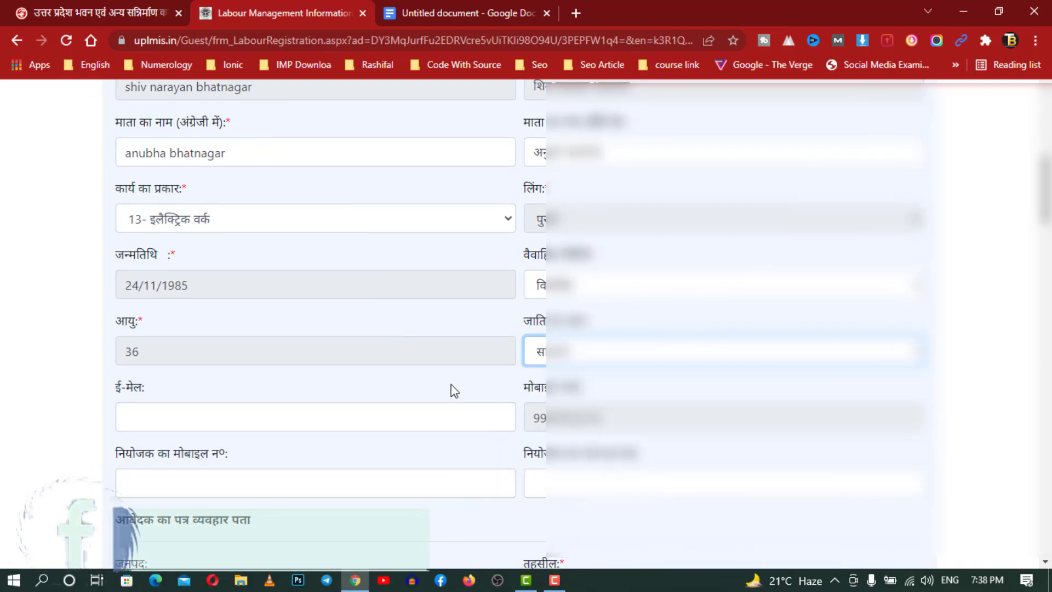
Examine the e-mail, employer contact fields and the correspondence address section of the form
click(387, 419)
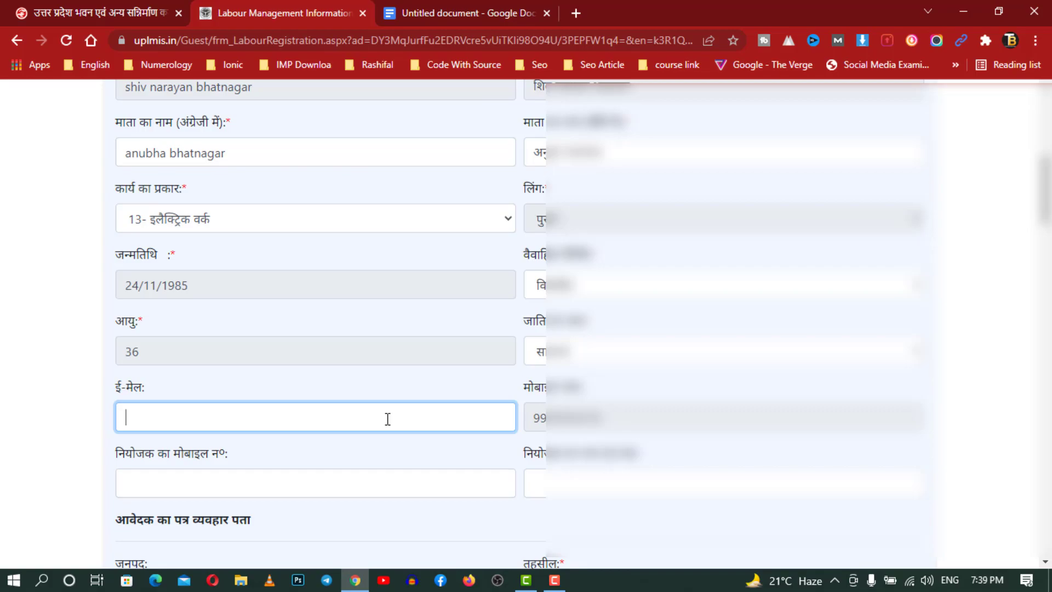
scroll(283, 457, down, 3)
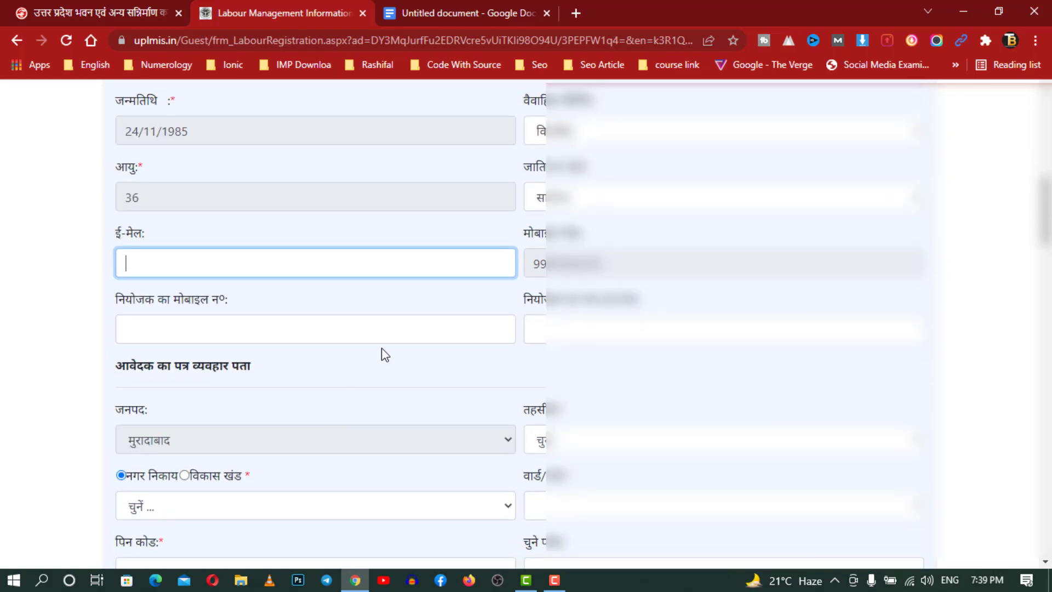
click(205, 329)
click(590, 333)
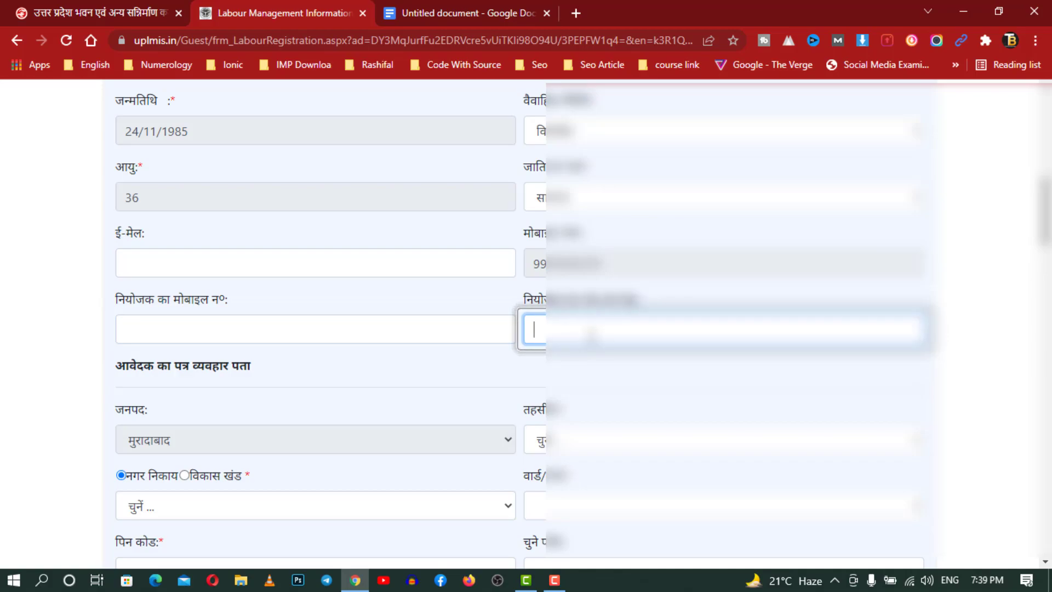
click(319, 329)
scroll(402, 331, down, 1)
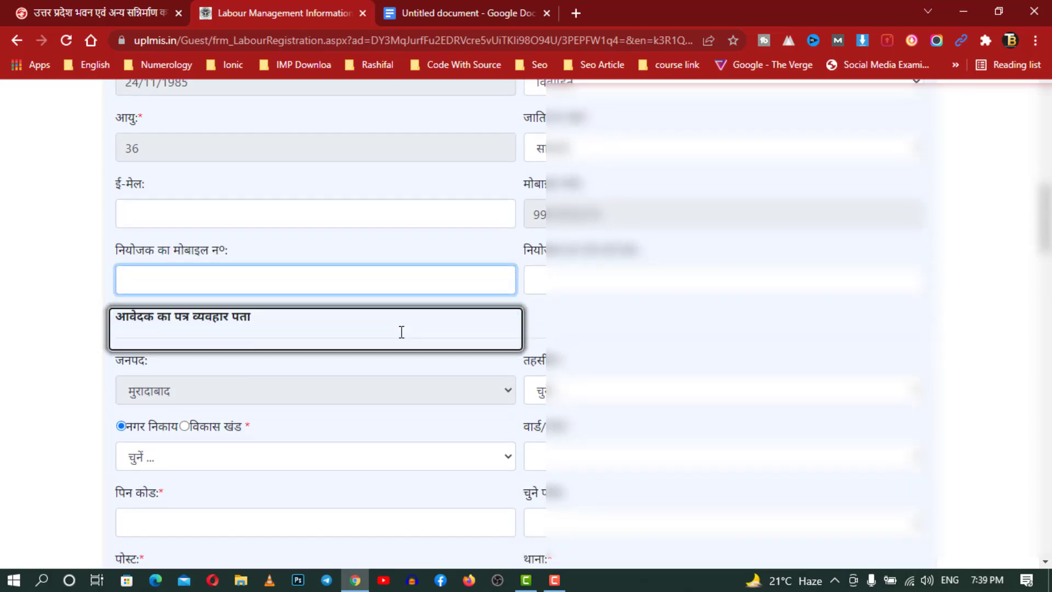
scroll(315, 329, down, 1)
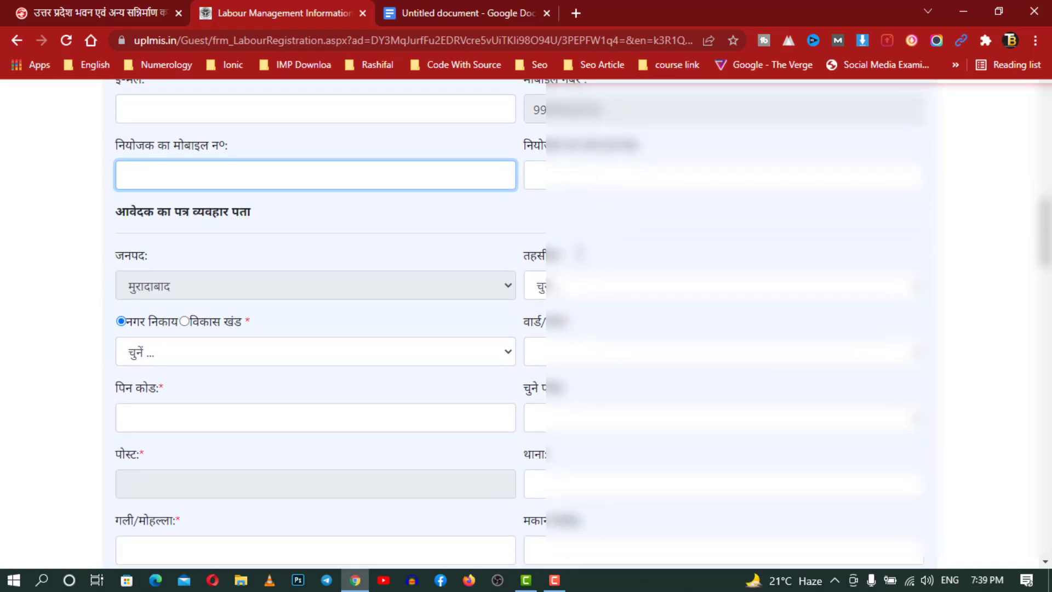
Choose the tehsil and set the municipal body to मुरादाबाद नगर (04) in the correspondence address
click(688, 287)
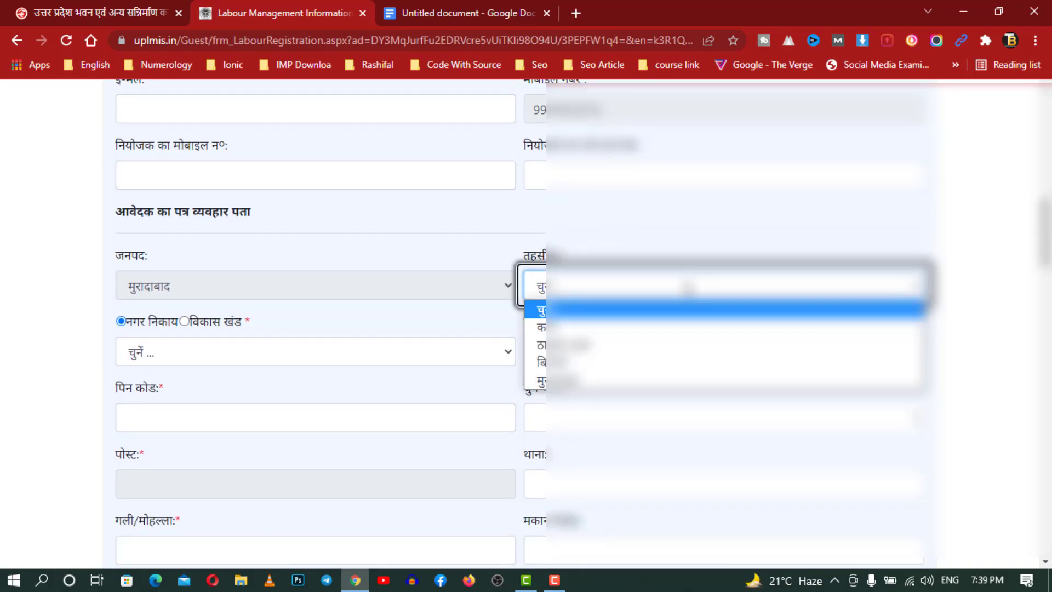
click(589, 380)
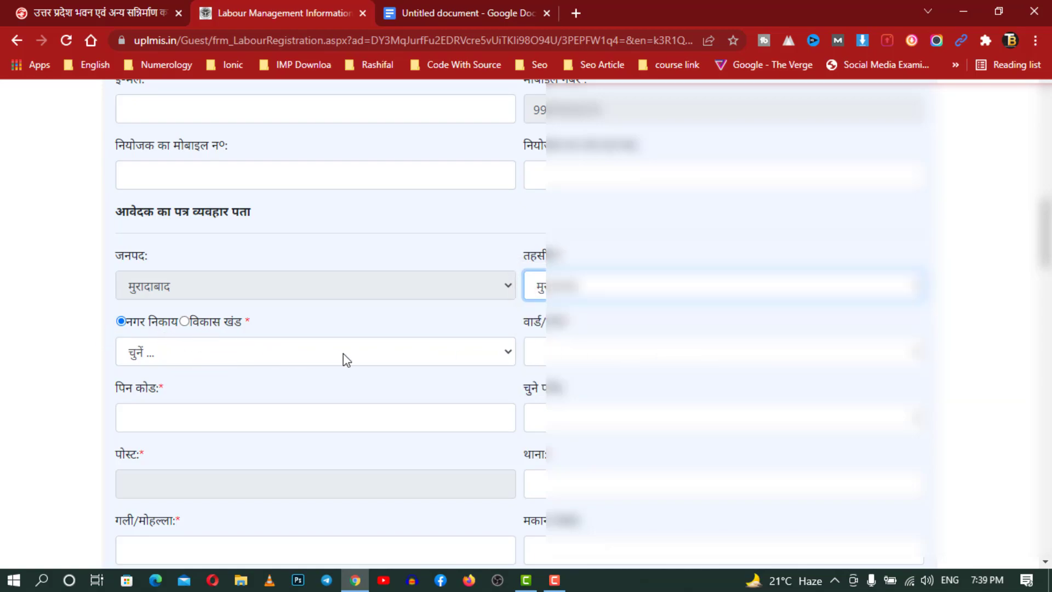
click(365, 357)
click(258, 482)
Choose the ward and enter the area's PIN code in the correspondence address
click(674, 355)
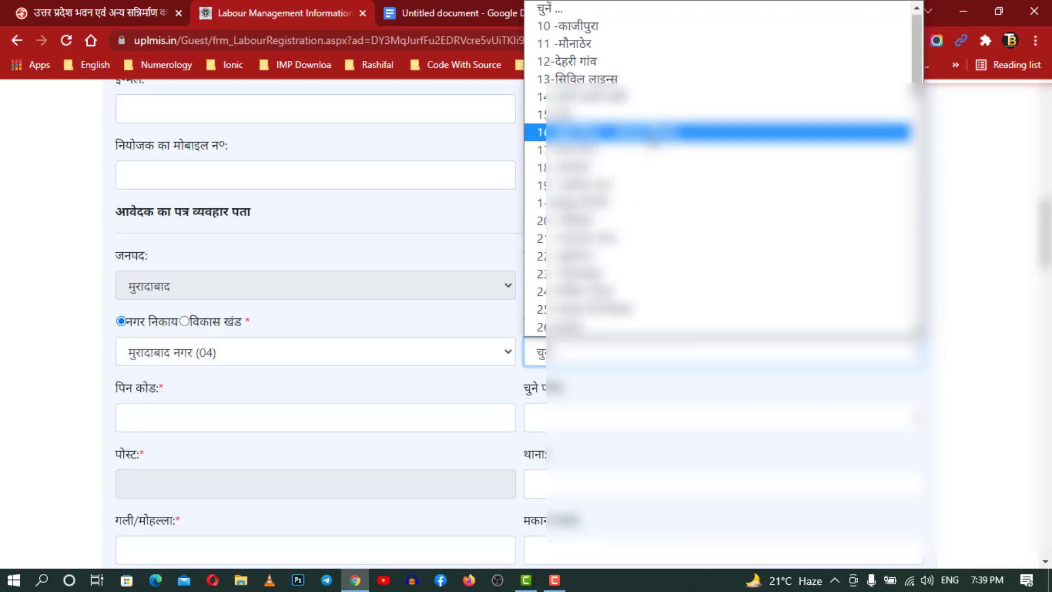
click(652, 133)
scroll(535, 404, down, 1)
click(393, 346)
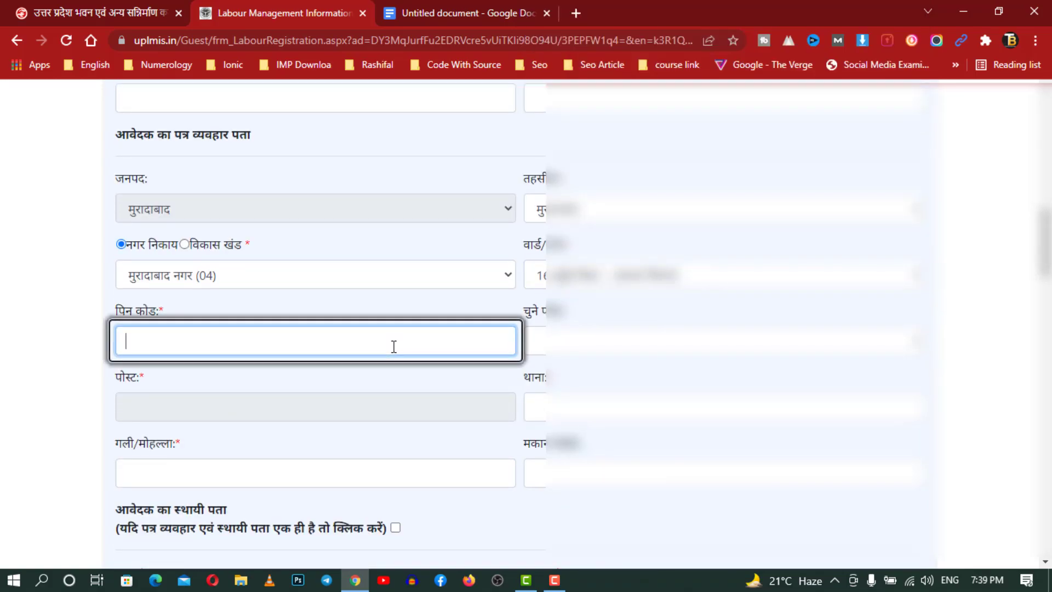
text(244001)
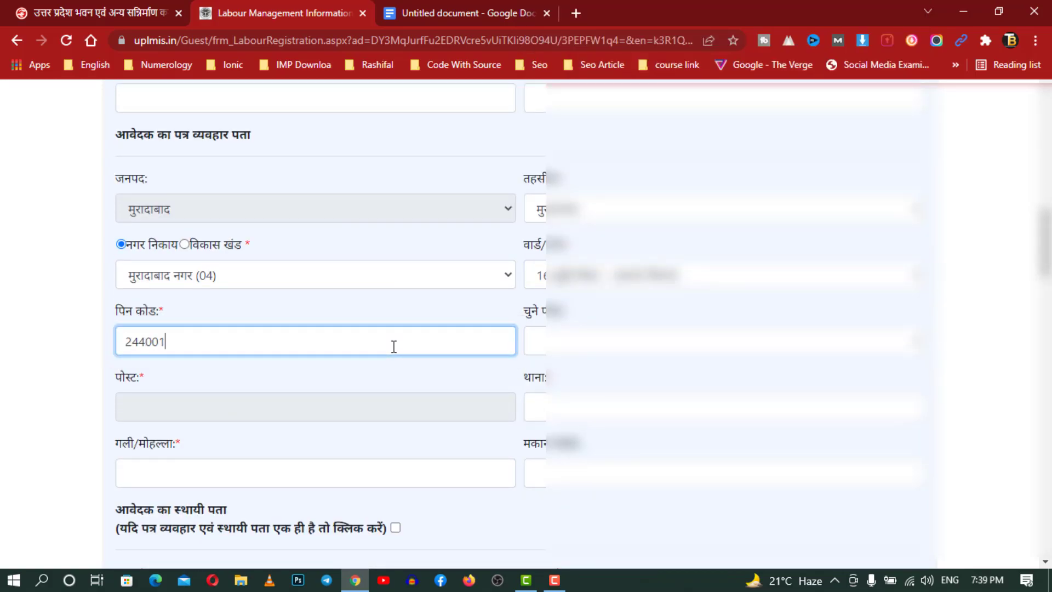
Choose the worker's post office area from the list offered for the PIN code
click(518, 325)
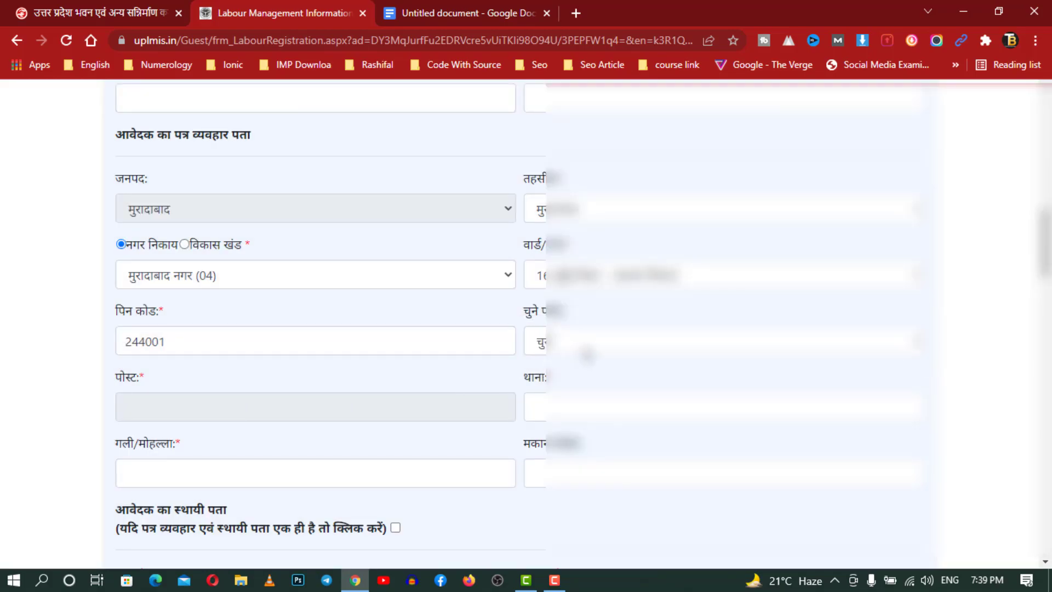
click(585, 351)
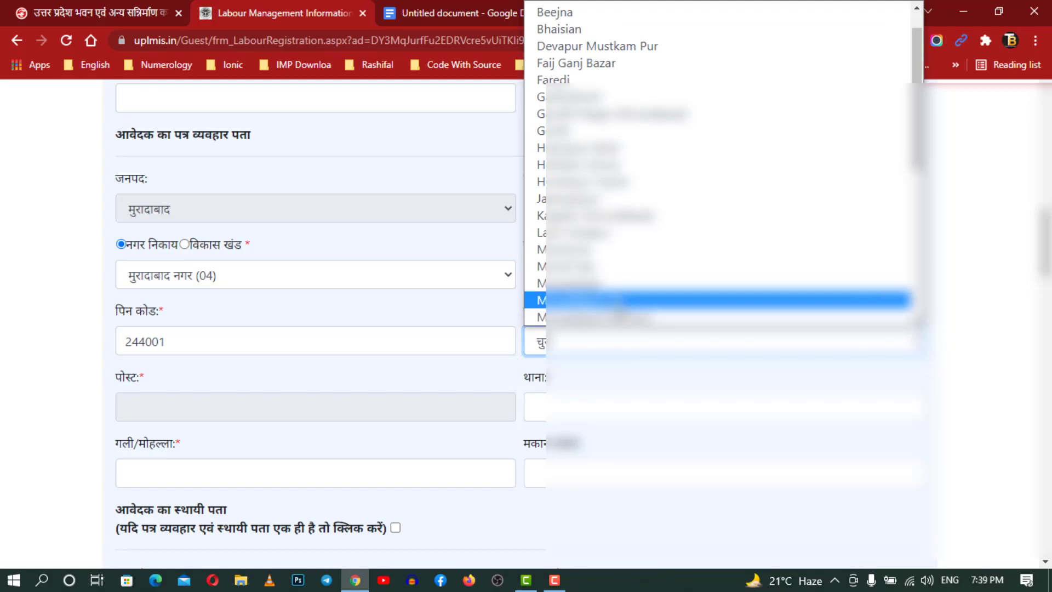
click(581, 300)
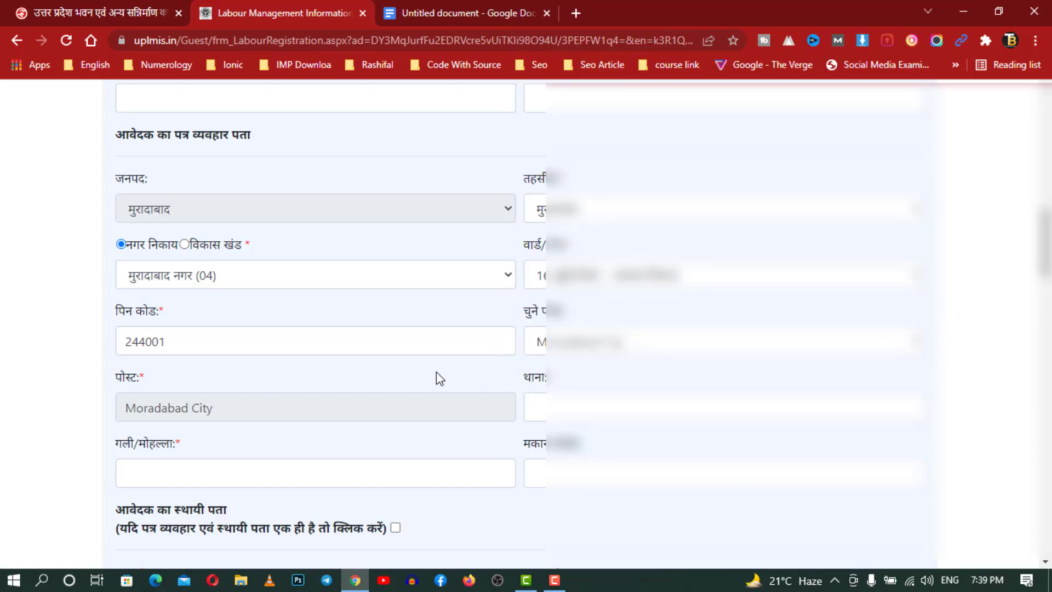
Enter the police station name in the correspondence address
scroll(438, 378, down, 1)
click(627, 335)
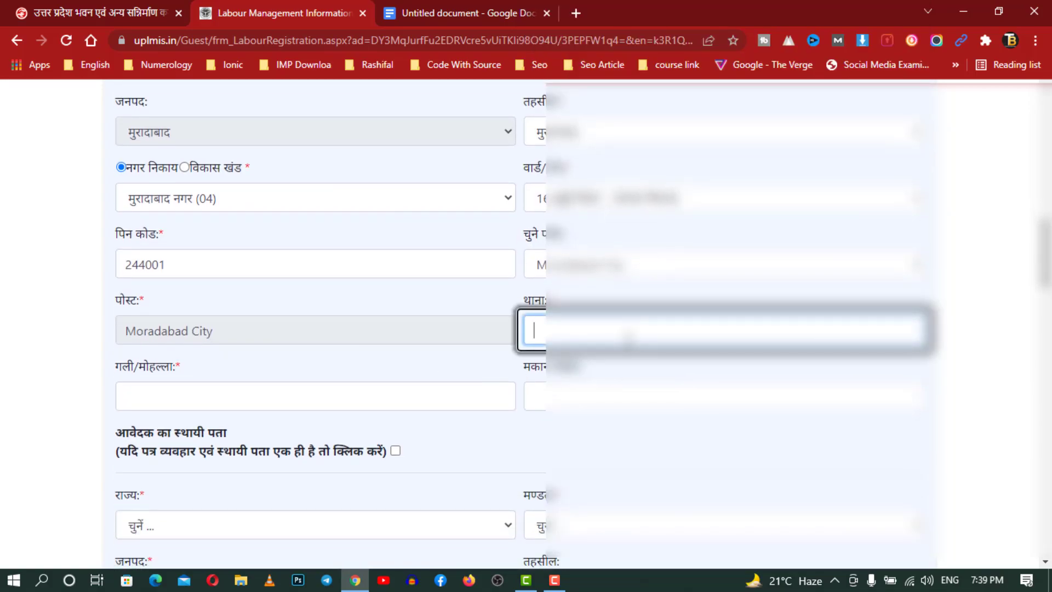
text(m)
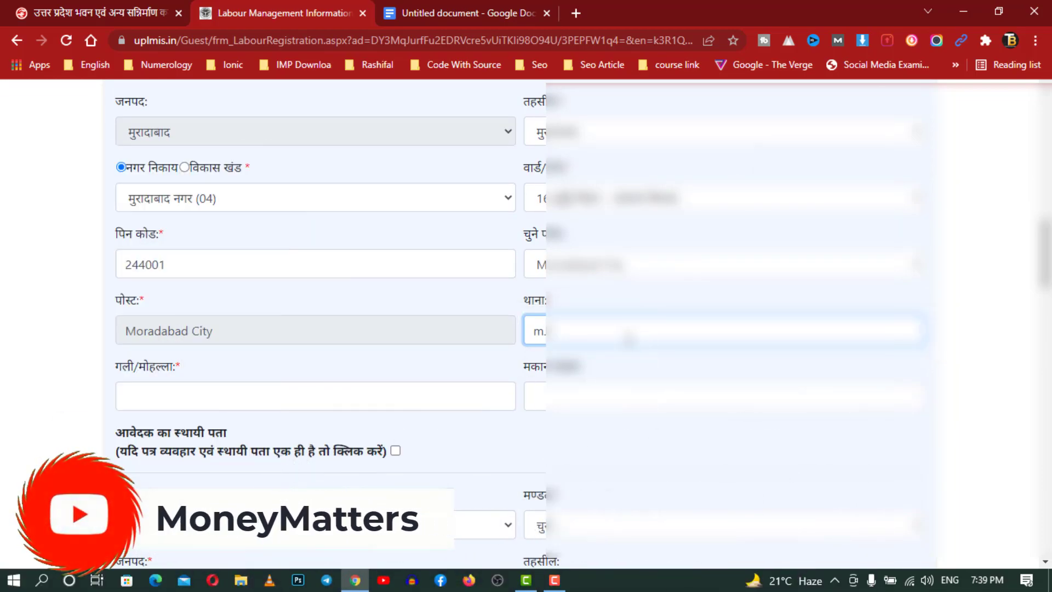
text(MA)
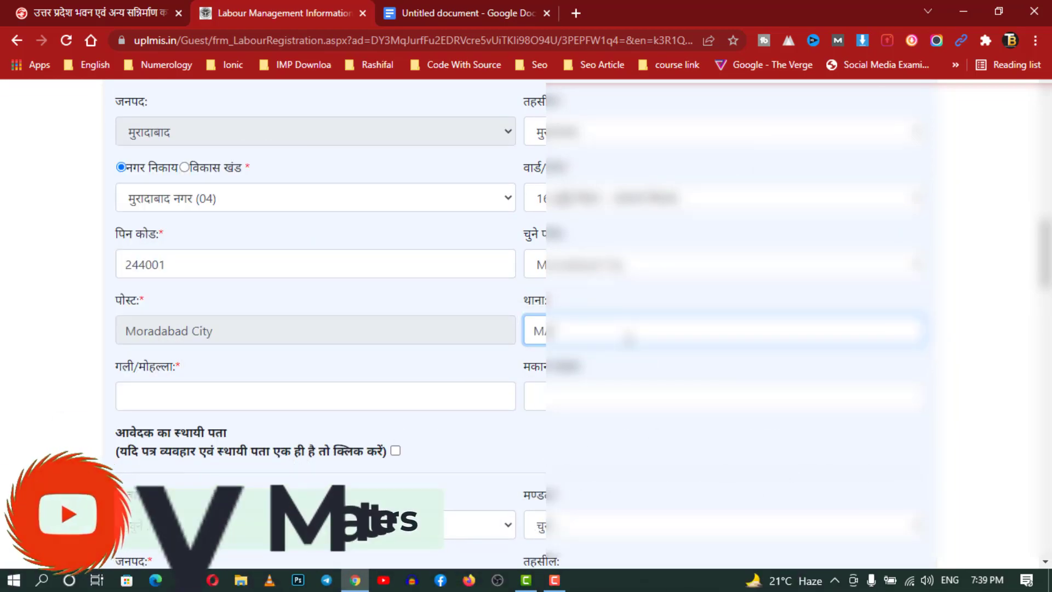
text(JHOLA)
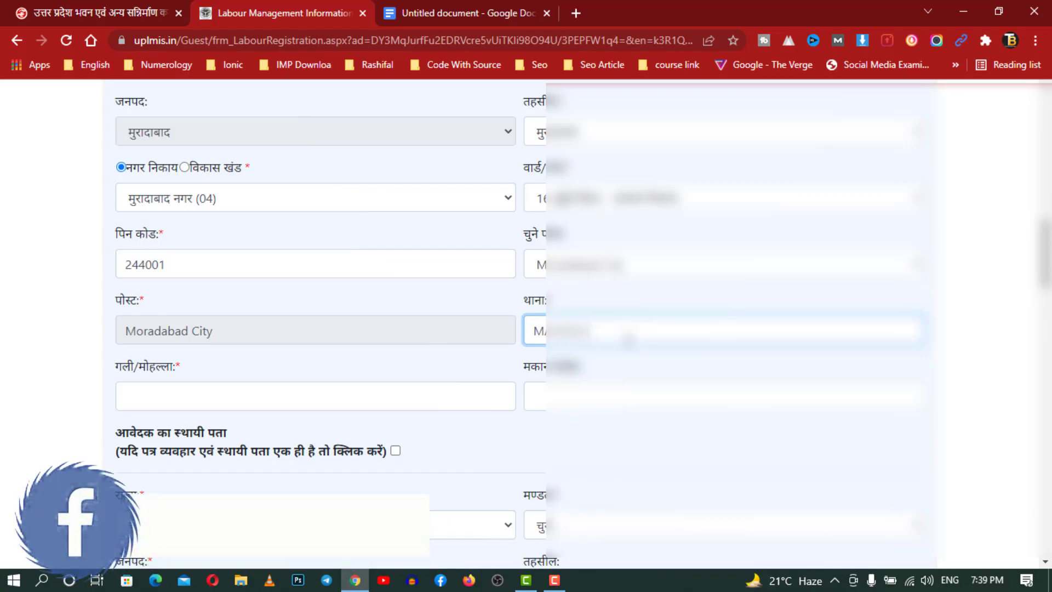
Fill in the street/locality and house number of the correspondence address
click(244, 402)
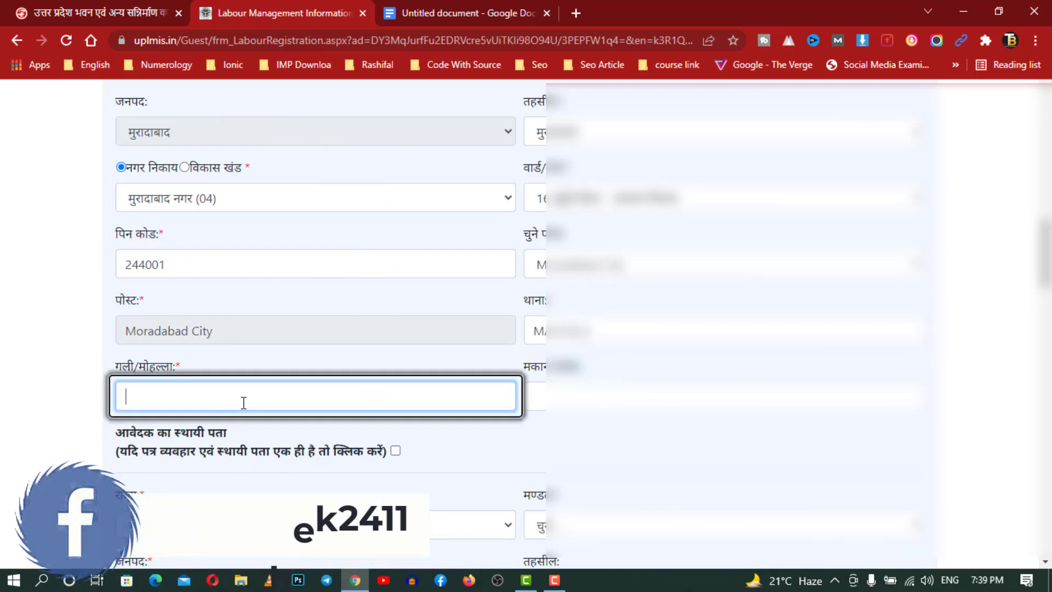
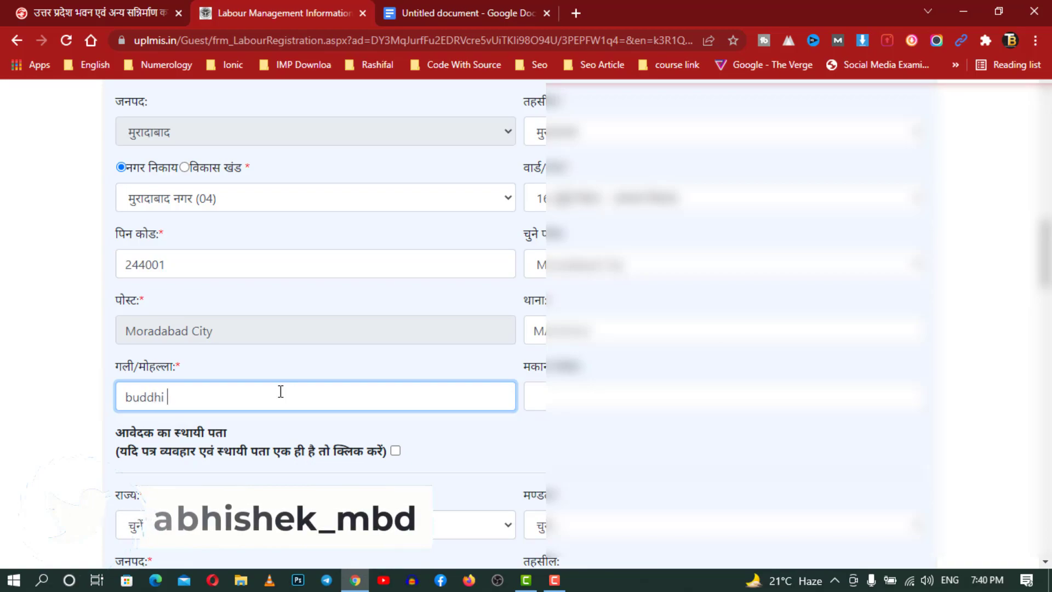
key(Tab)
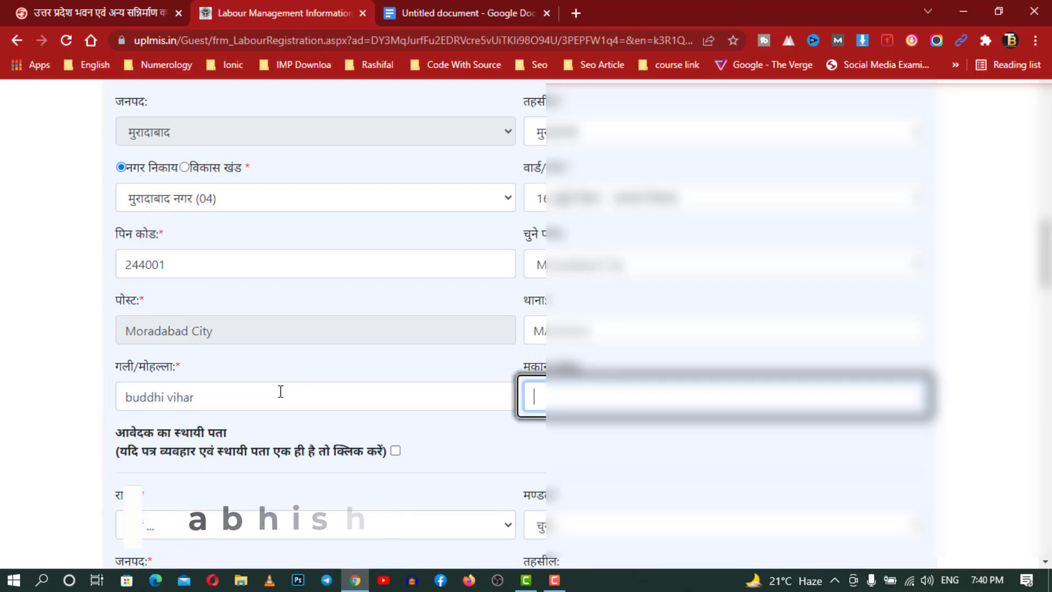
text(2)
key(BackSpace)
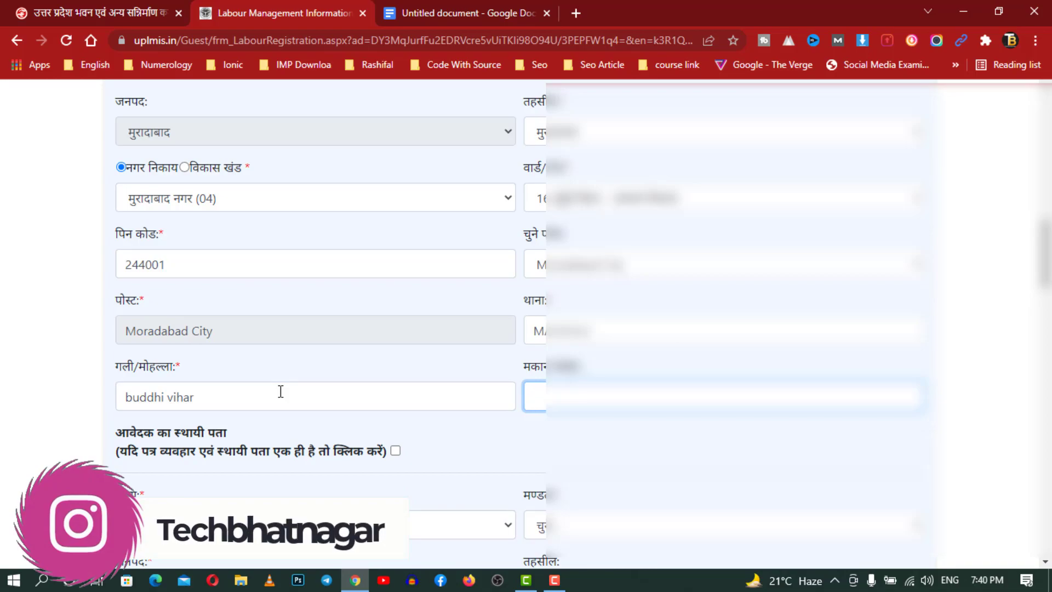
text(2)
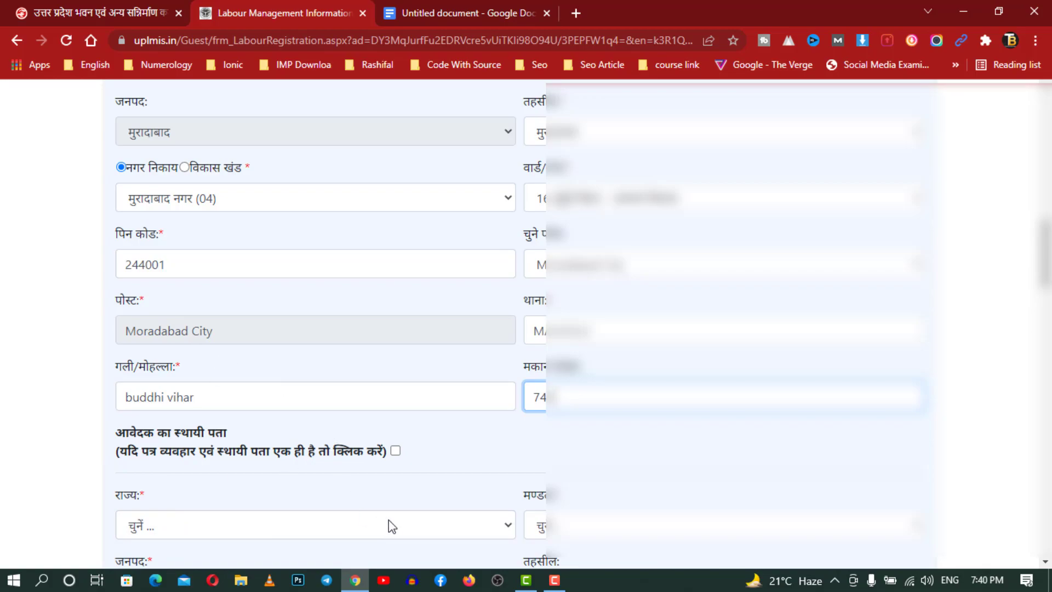
Mark the permanent address as the same as the correspondence address
click(395, 450)
scroll(486, 442, down, 4)
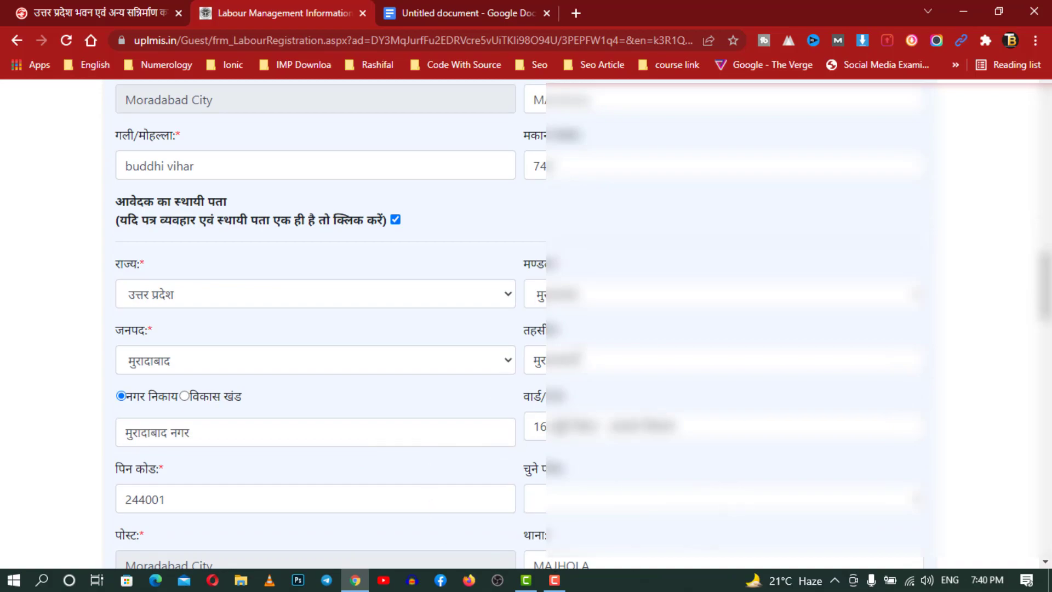
scroll(495, 390, down, 3)
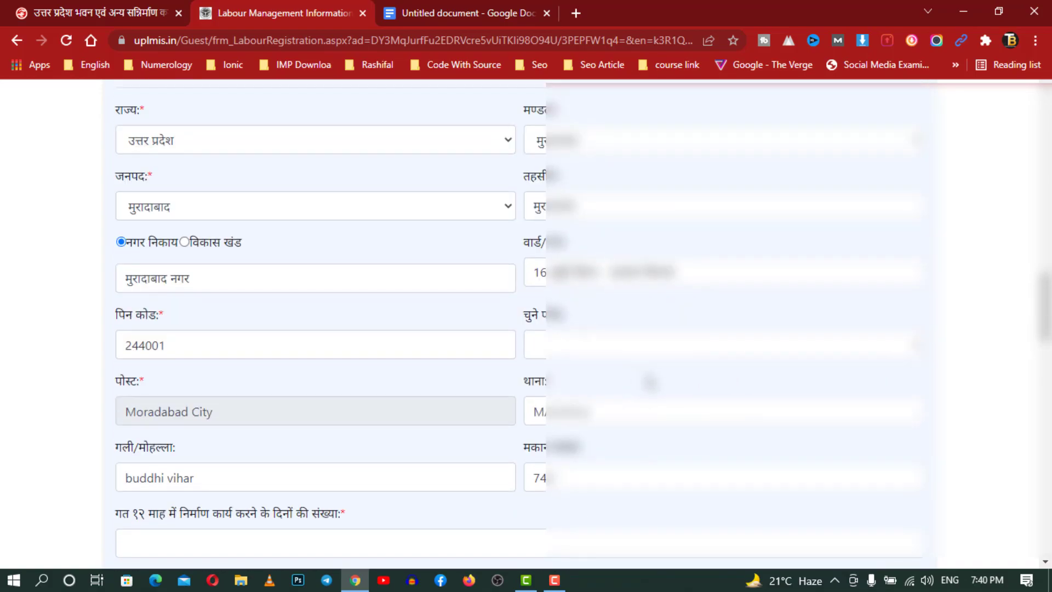
Try to choose the post office in the permanent address section
click(740, 353)
click(700, 378)
scroll(701, 378, up, 1)
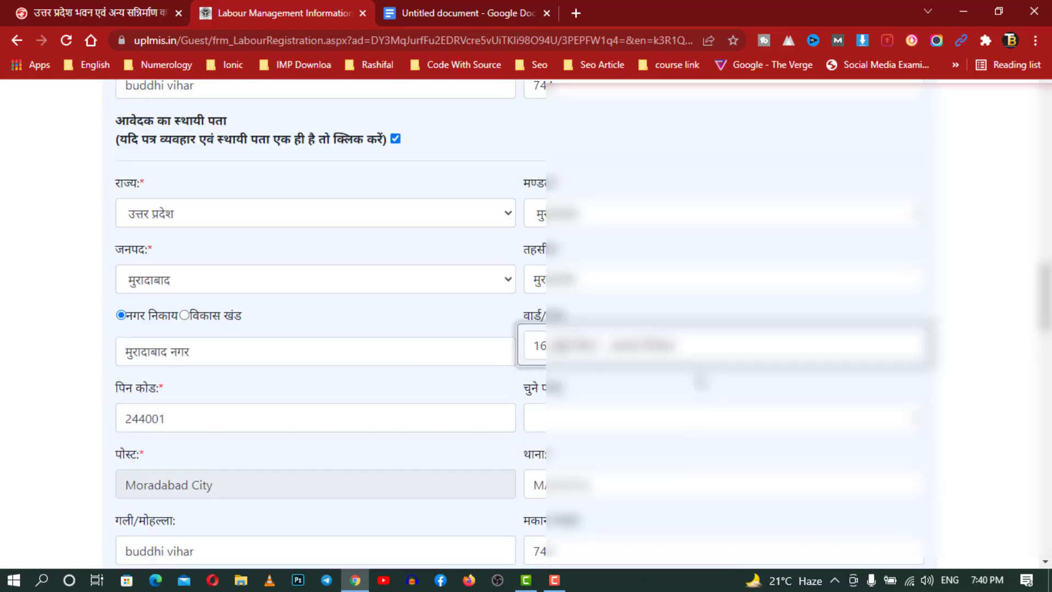
scroll(700, 378, down, 3)
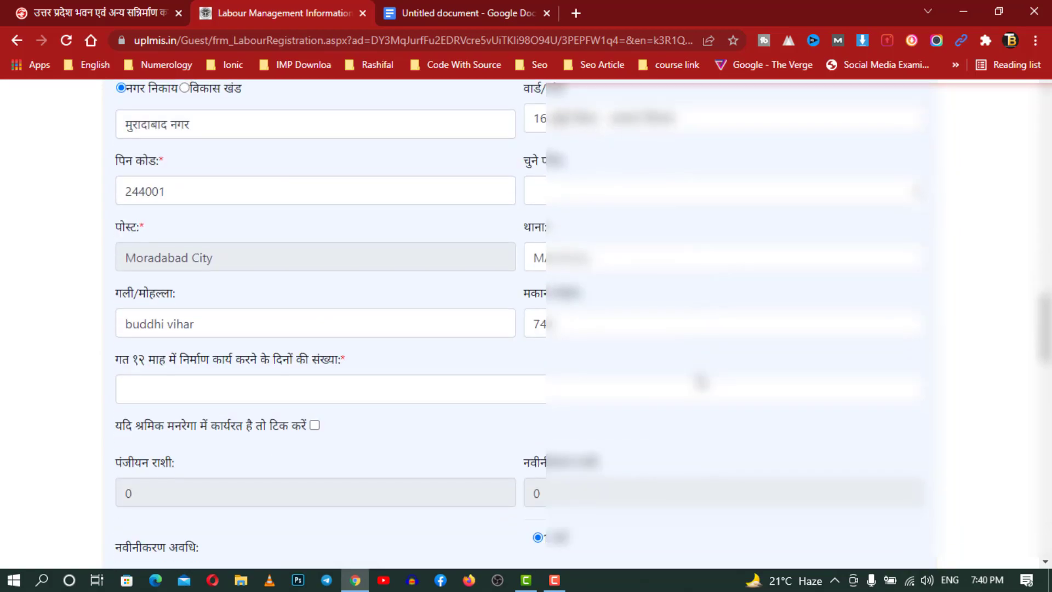
scroll(700, 381, up, 10)
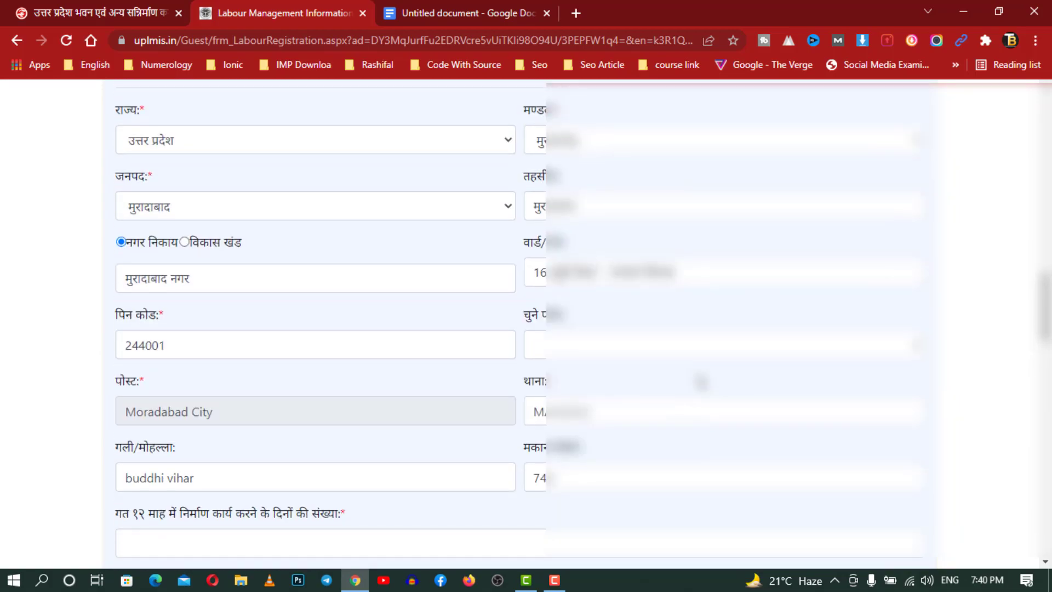
scroll(700, 380, up, 1)
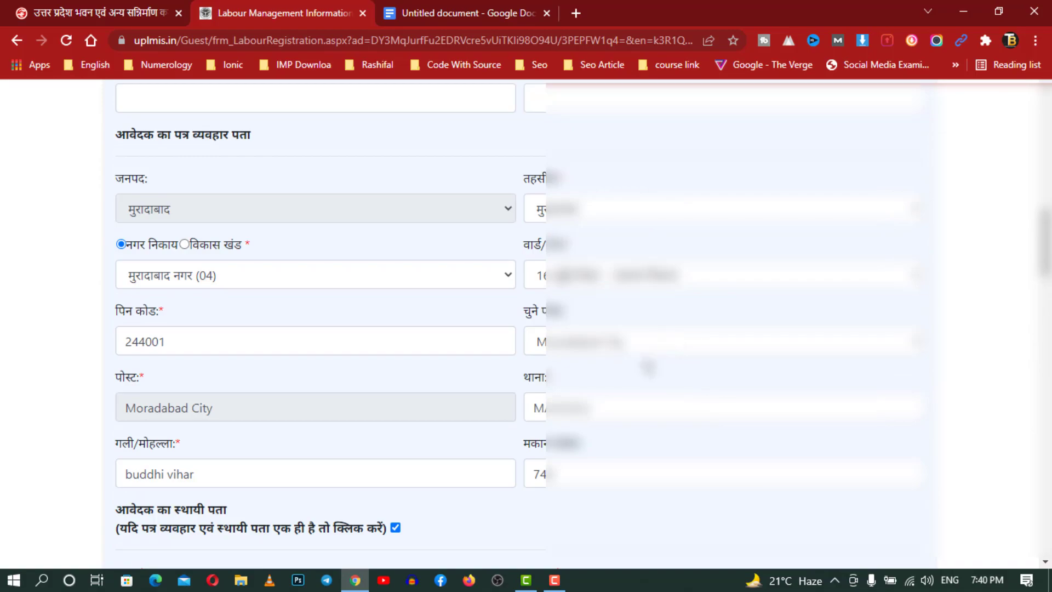
scroll(684, 400, down, 9)
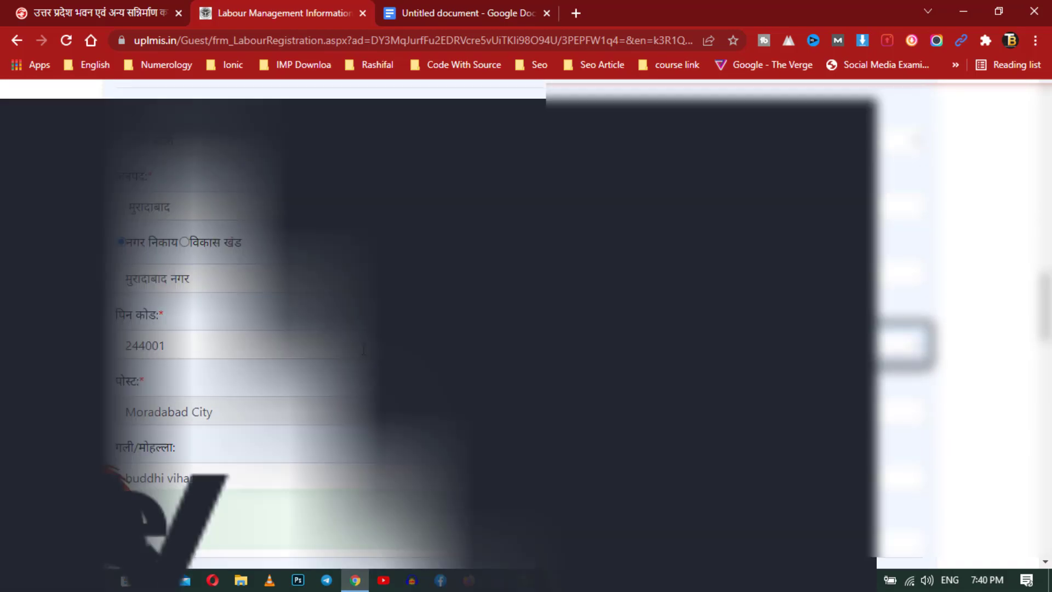
click(283, 349)
click(612, 353)
scroll(688, 377, down, 5)
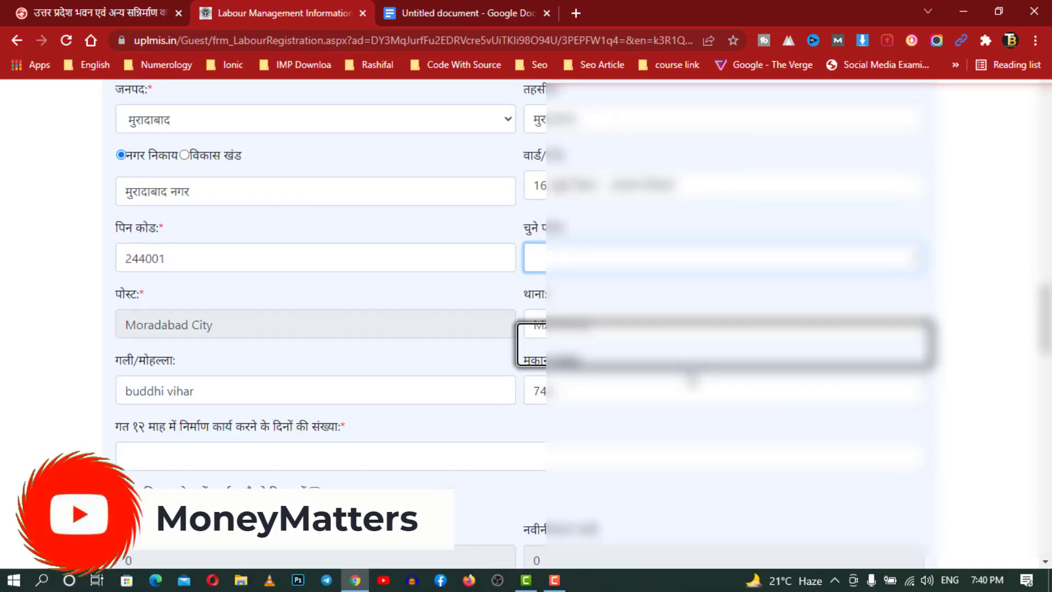
scroll(479, 352, up, 2)
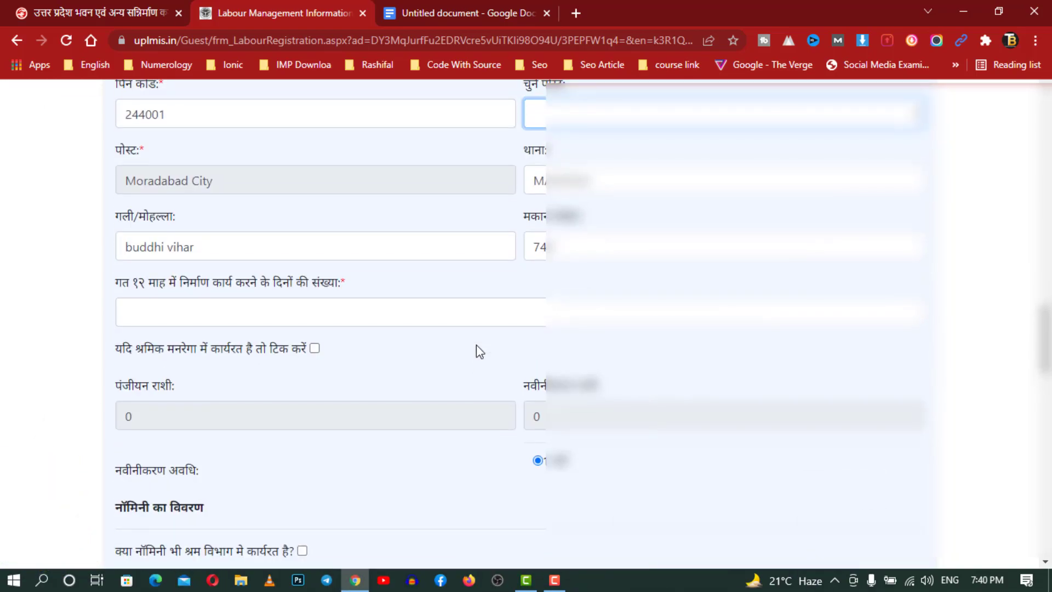
Enter 90 as the number of construction work days in the last 12 months
click(327, 314)
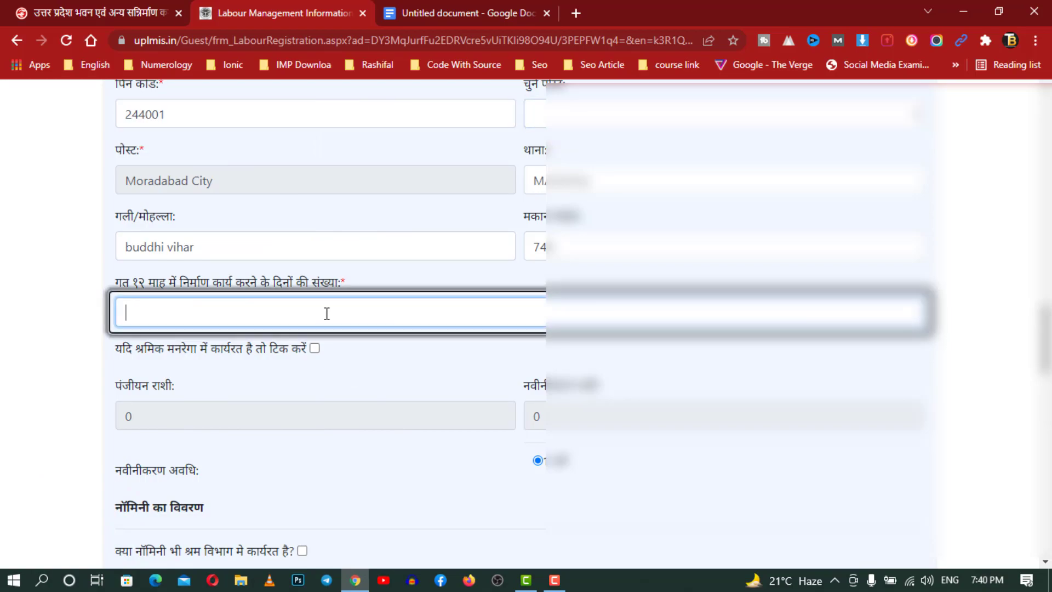
text(90)
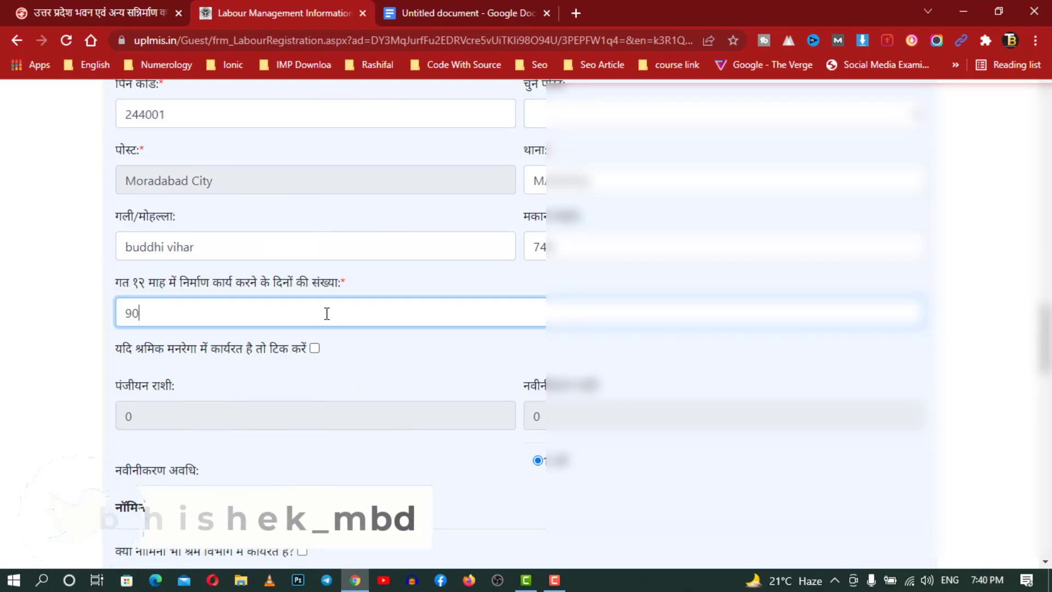
click(478, 360)
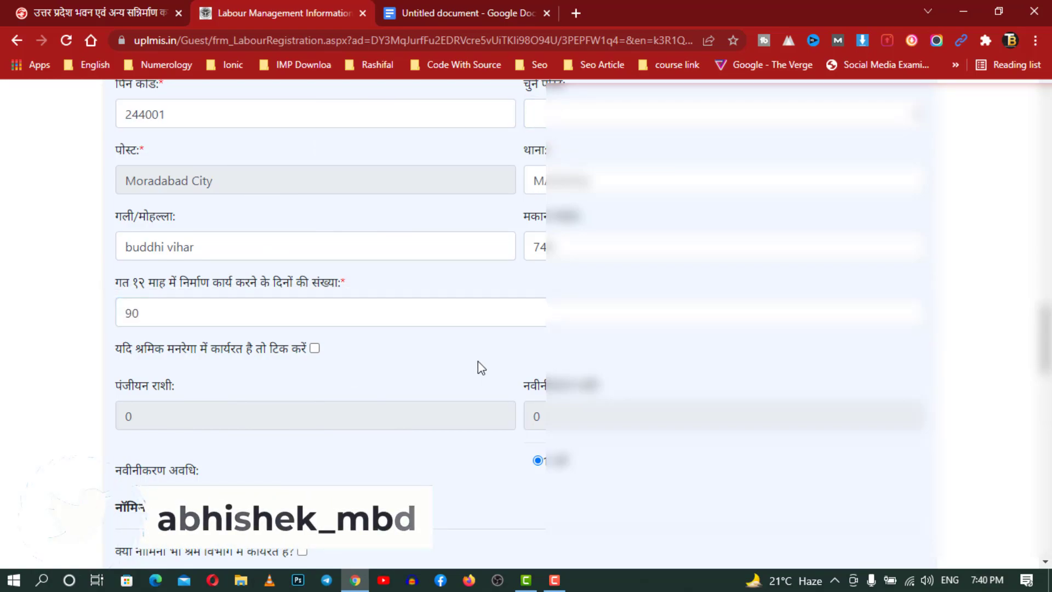
Enter the nominee's name in English and set the nominee's relation to the worker as पत्नी
scroll(477, 359, down, 5)
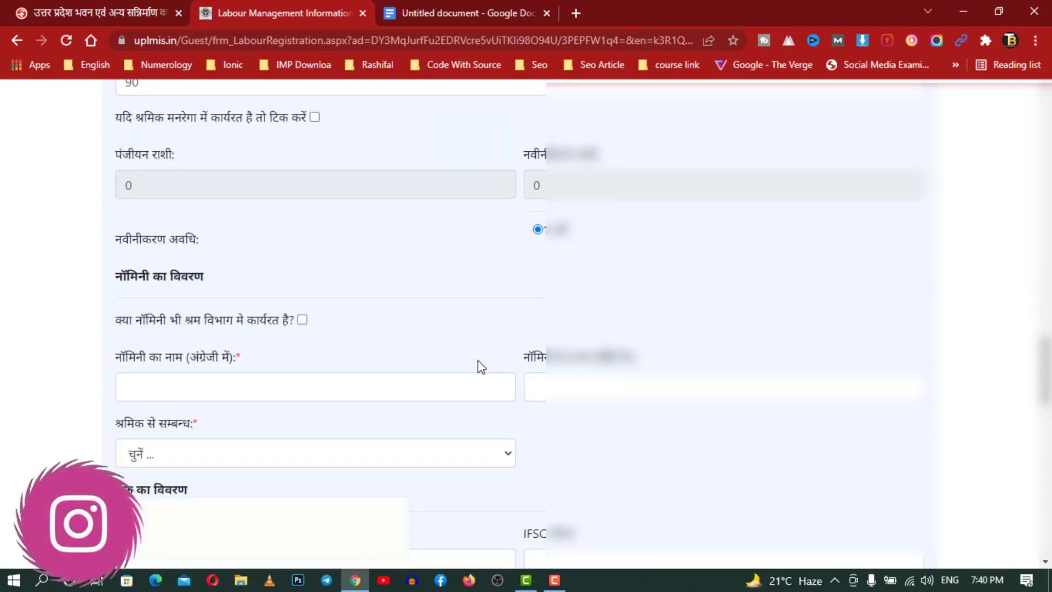
click(314, 318)
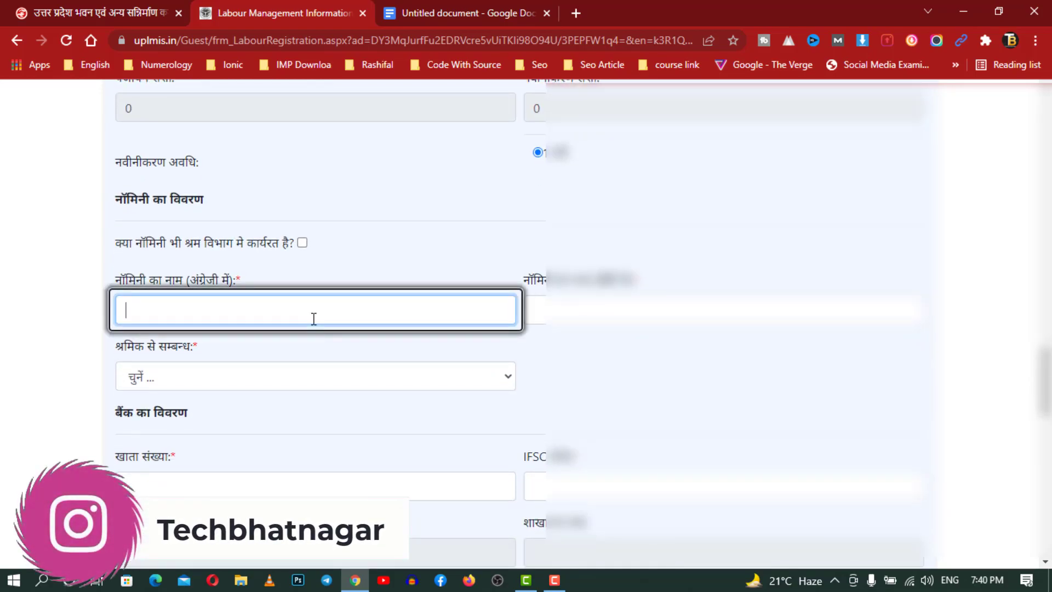
text(santosh)
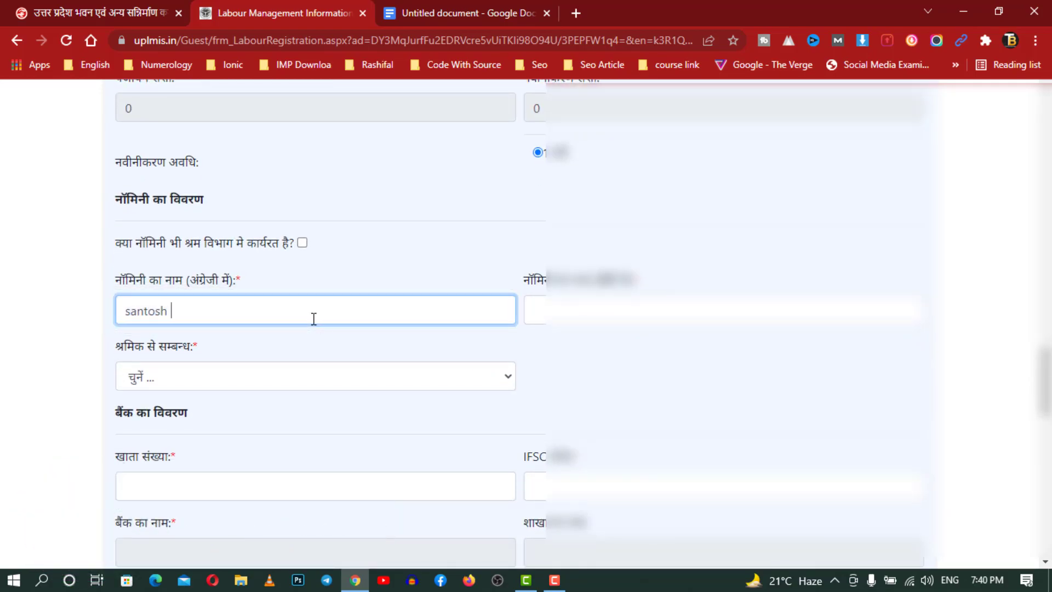
text( b)
key(BackSpace)
key(Tab)
key(Tab)
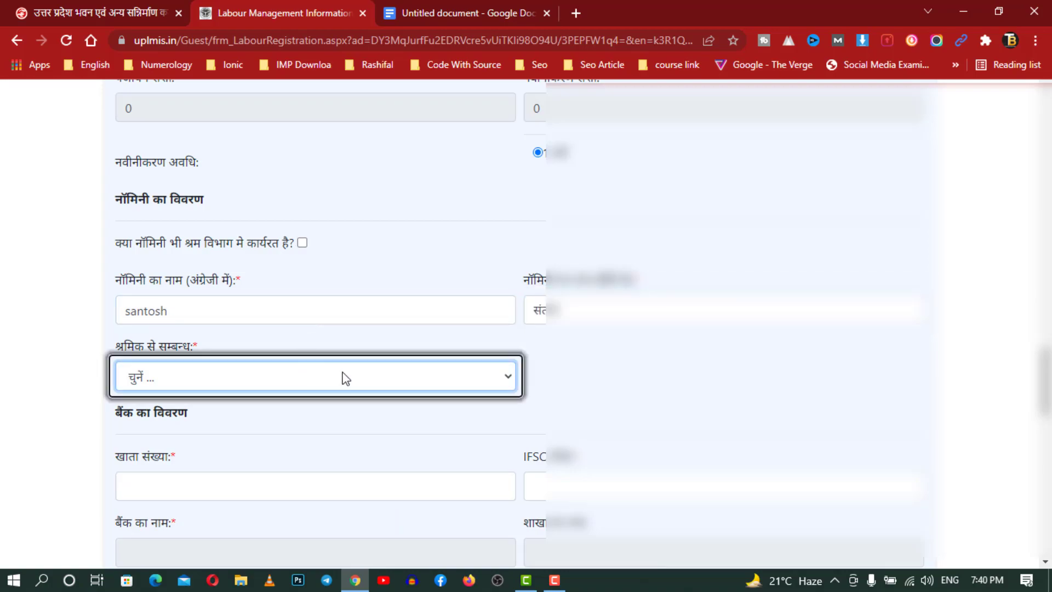
click(475, 382)
click(317, 418)
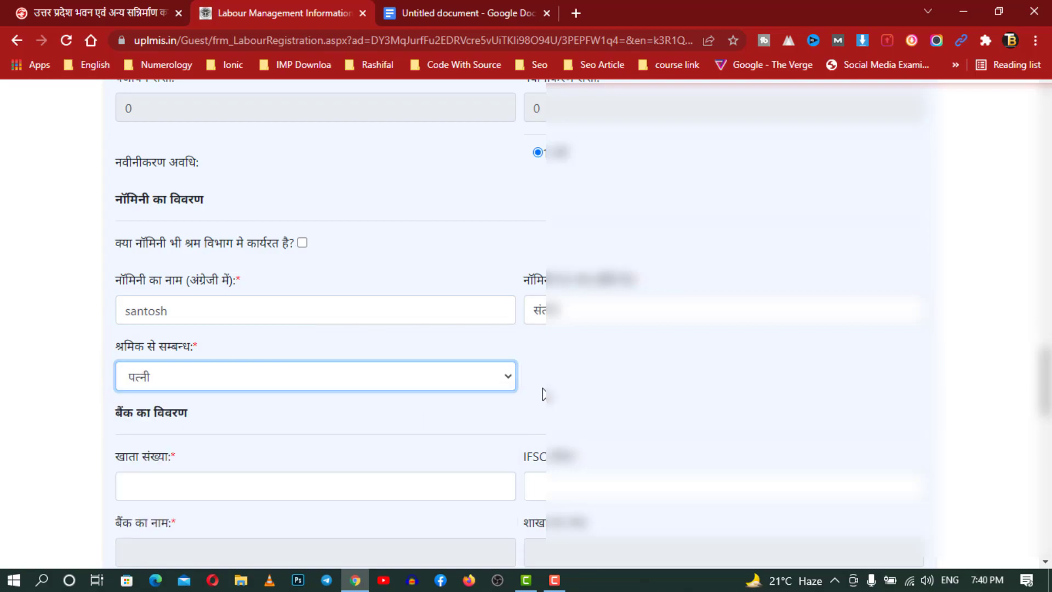
Examine the bank details, attachments and declaration sections further down the form
scroll(301, 404, down, 1)
scroll(402, 409, down, 12)
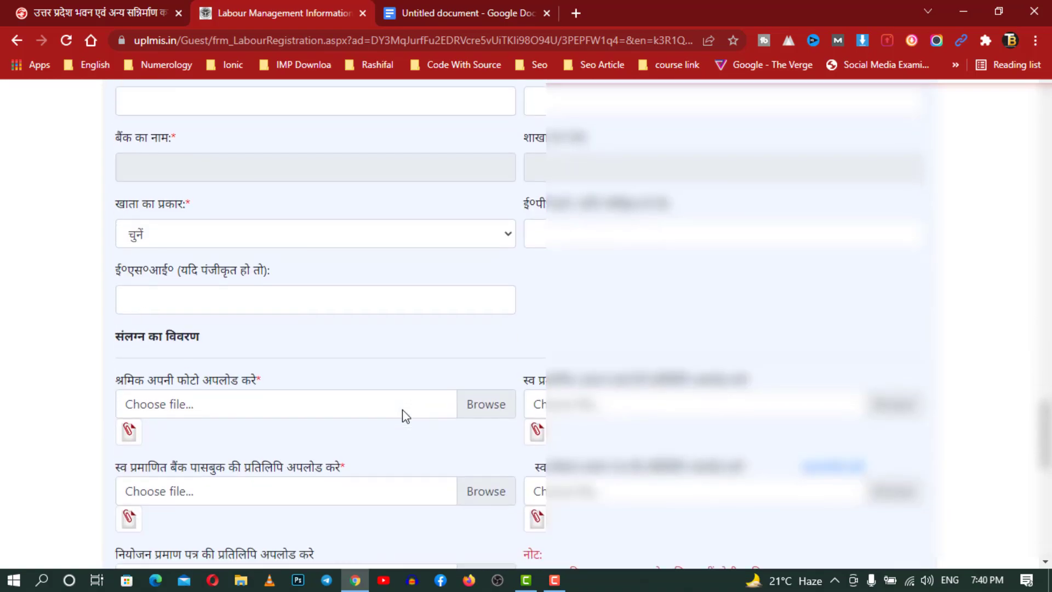
scroll(402, 409, down, 1)
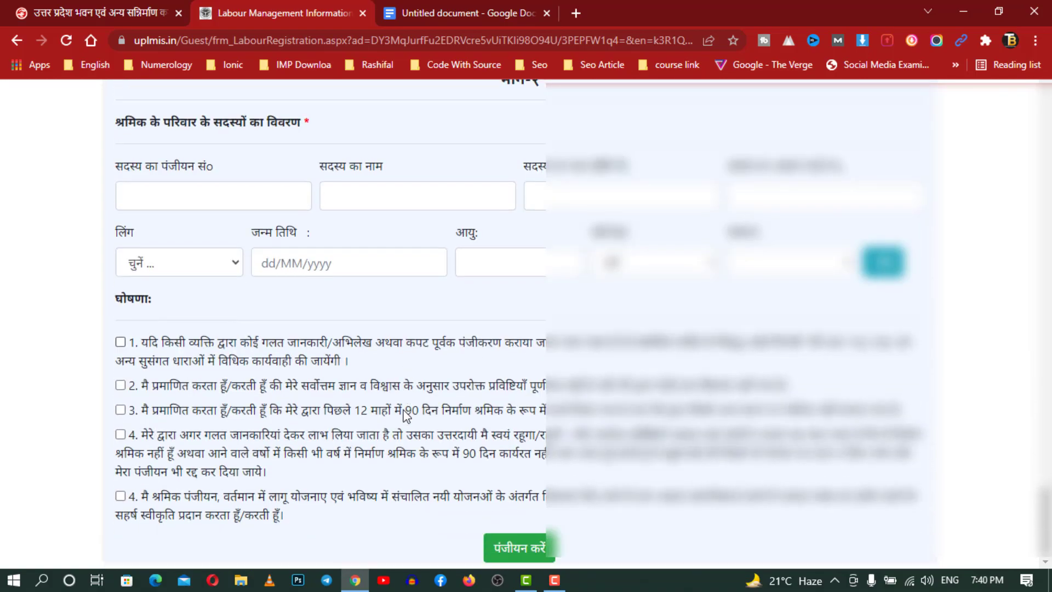
Set the bank account type to बचत in the bank details section
scroll(402, 409, up, 10)
scroll(405, 407, up, 6)
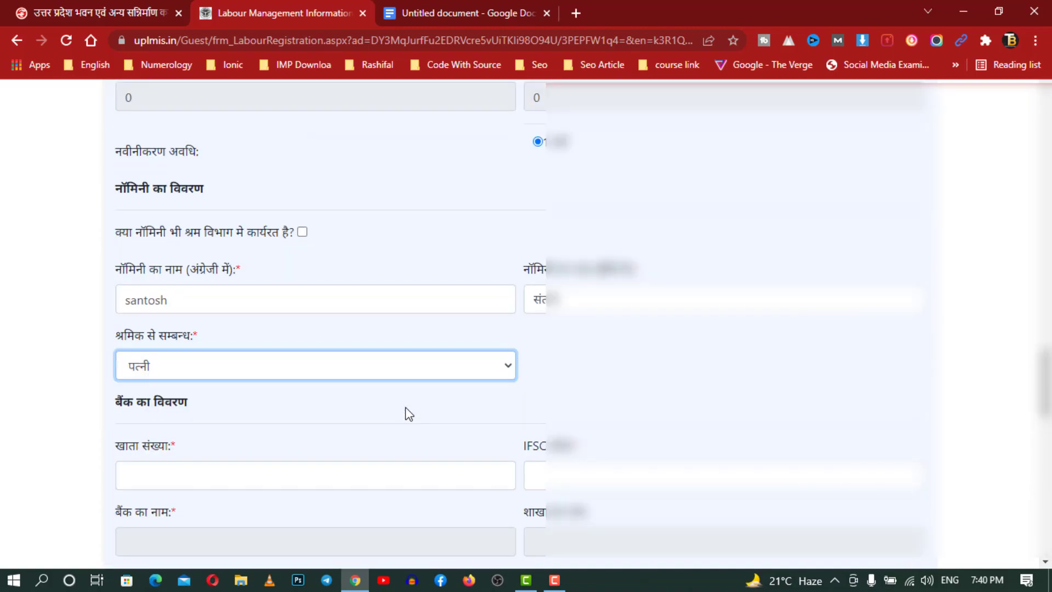
scroll(406, 407, down, 1)
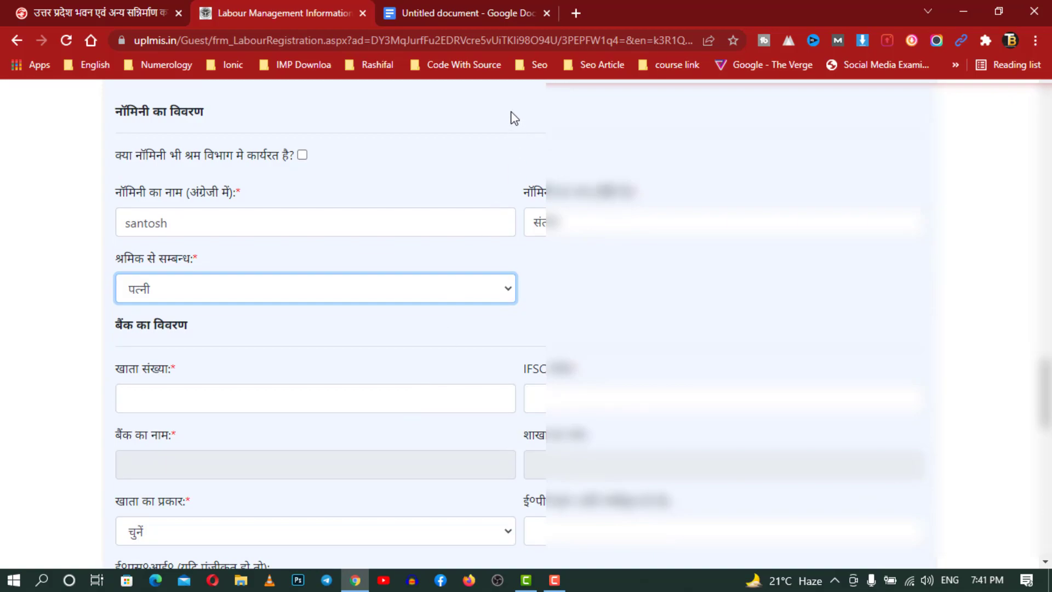
scroll(316, 323, down, 1)
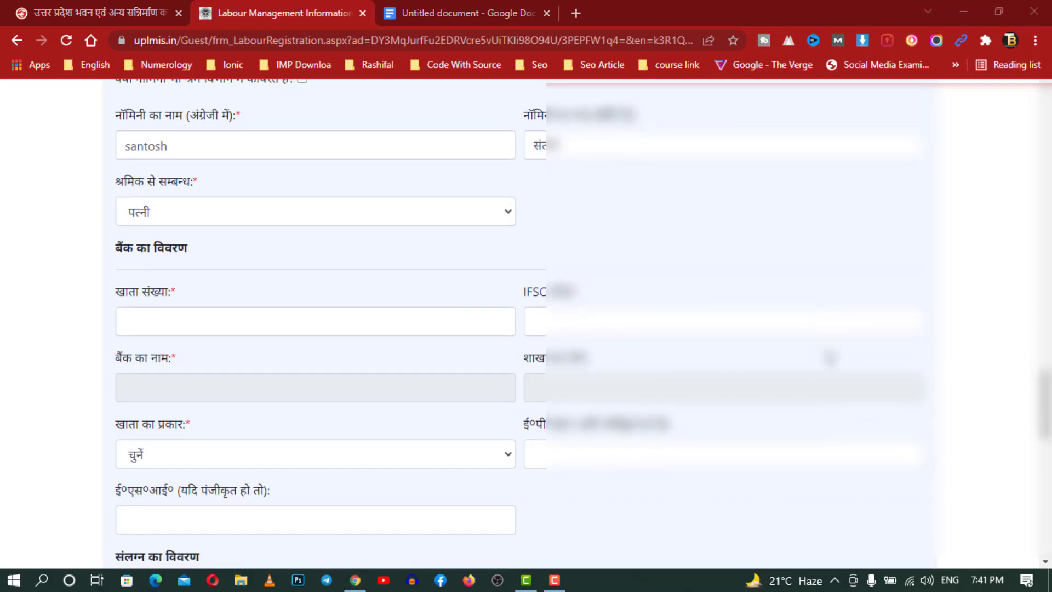
click(178, 330)
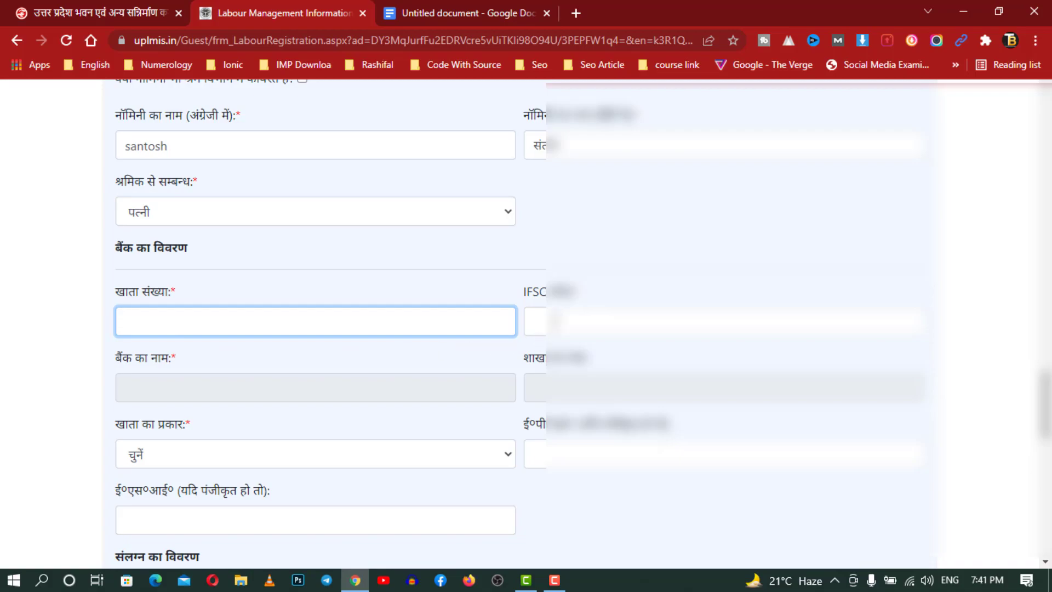
key(Tab)
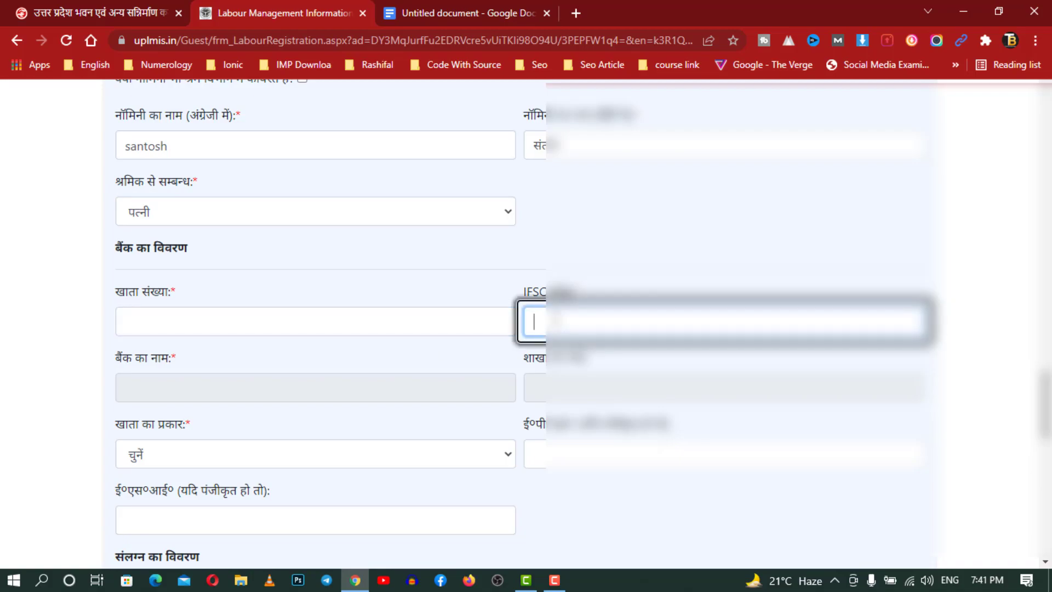
scroll(360, 301, down, 1)
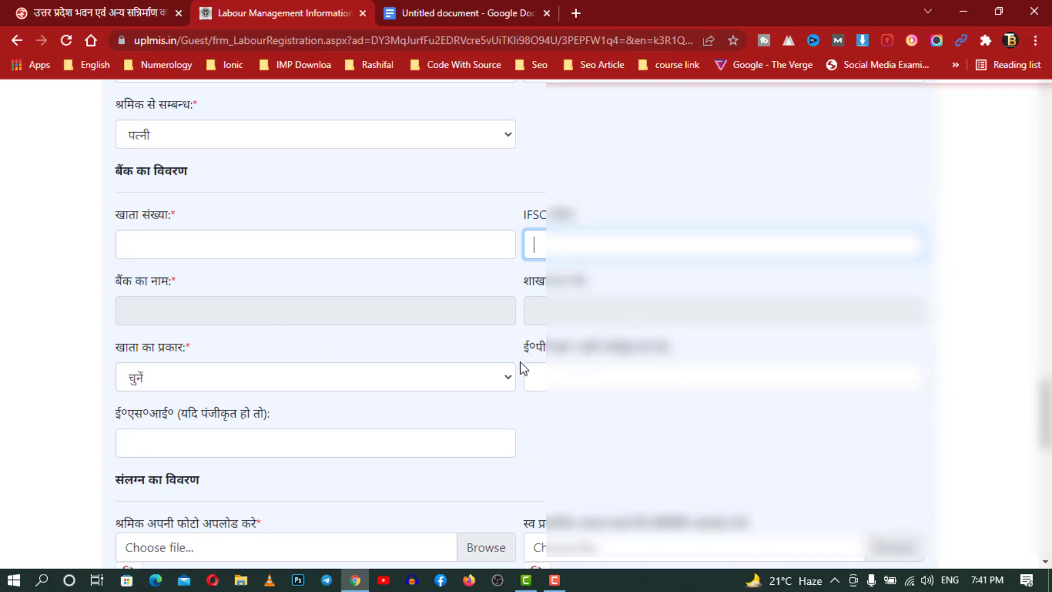
click(429, 385)
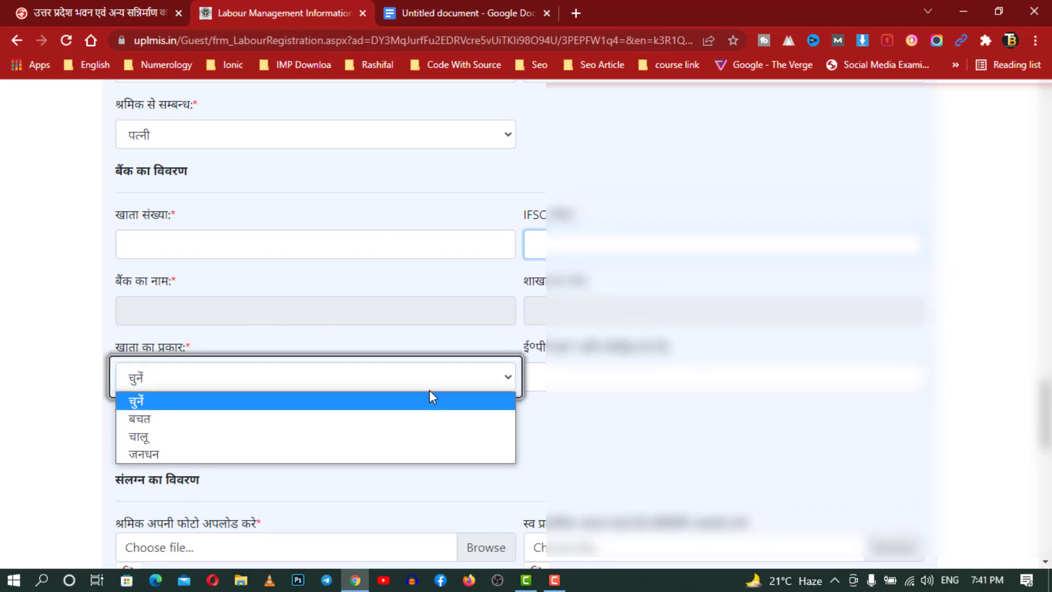
click(251, 423)
click(591, 452)
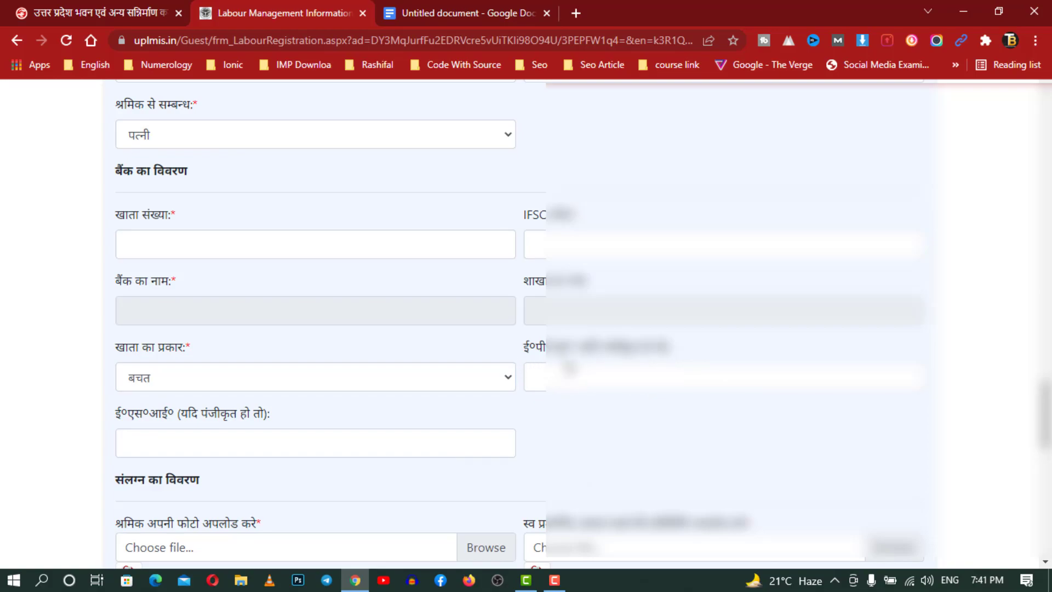
click(587, 383)
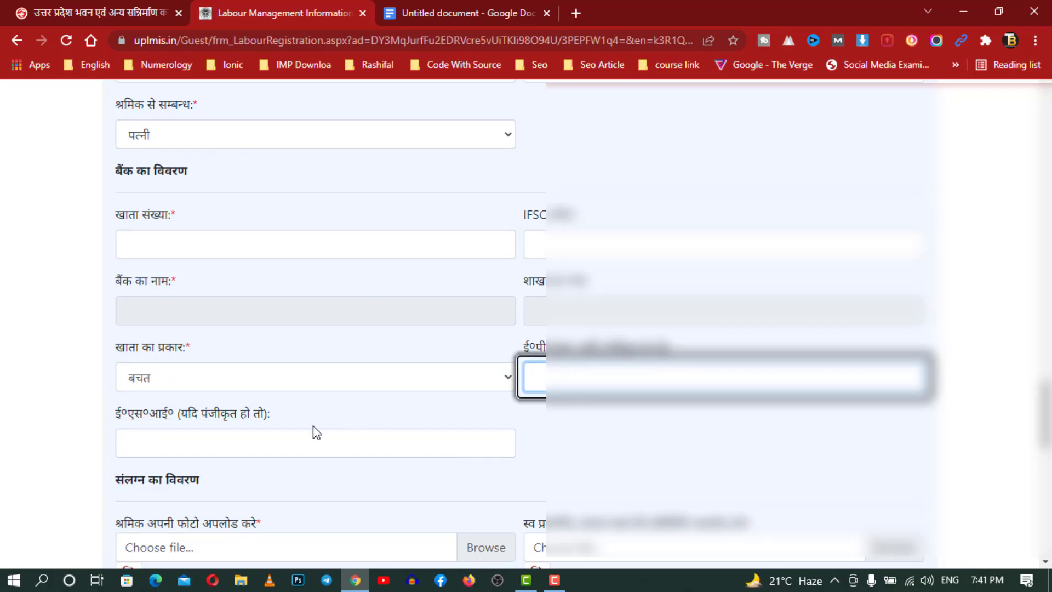
click(275, 450)
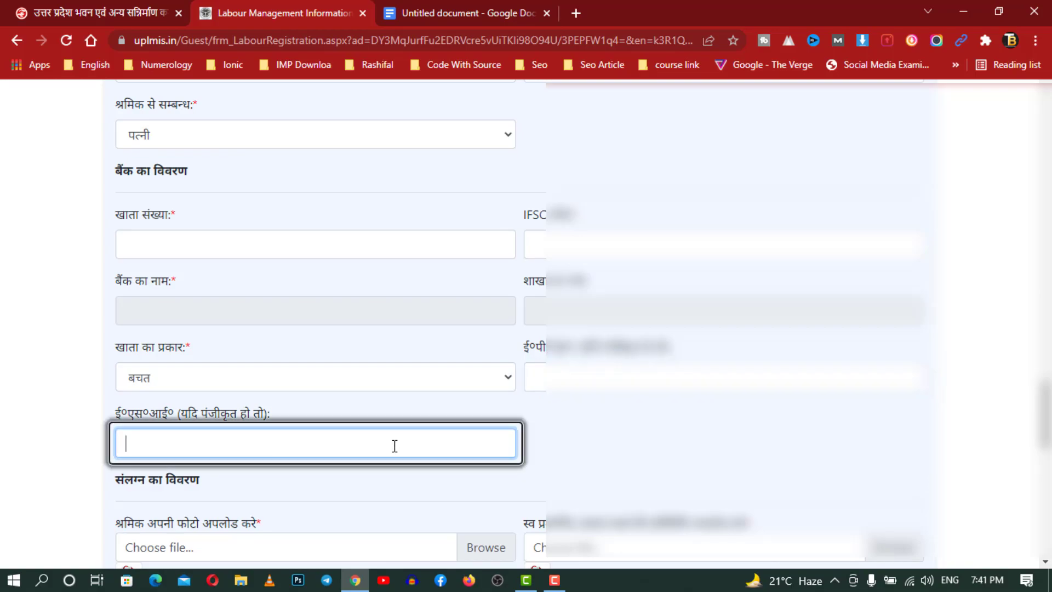
Open the self-declaration (स्व प्रमाण पत्र) PDF format from the attachments section and read through it
scroll(483, 447, up, 3)
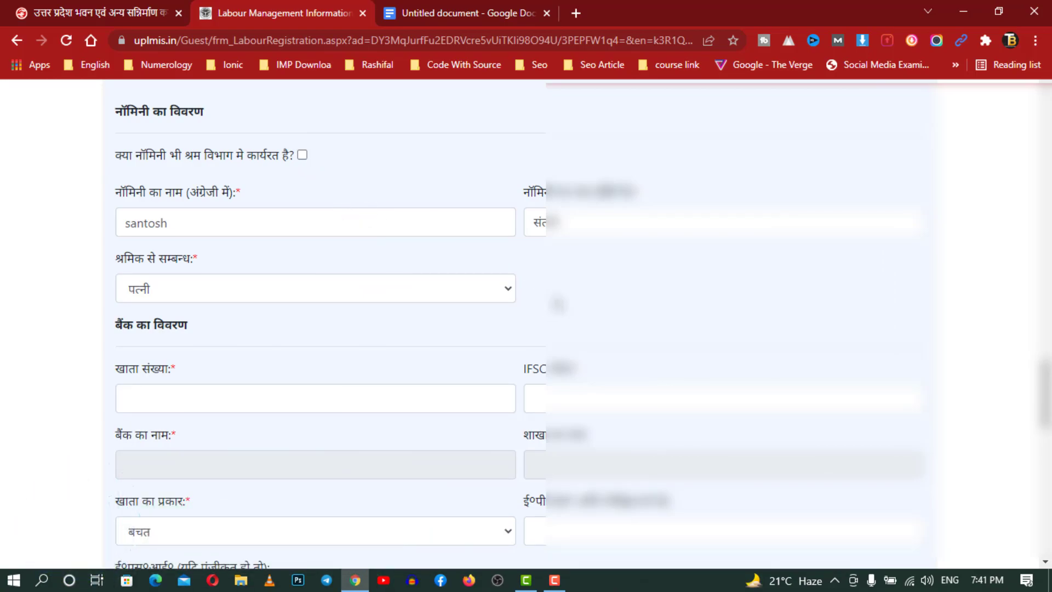
scroll(558, 305, down, 3)
scroll(557, 305, down, 1)
scroll(558, 302, down, 2)
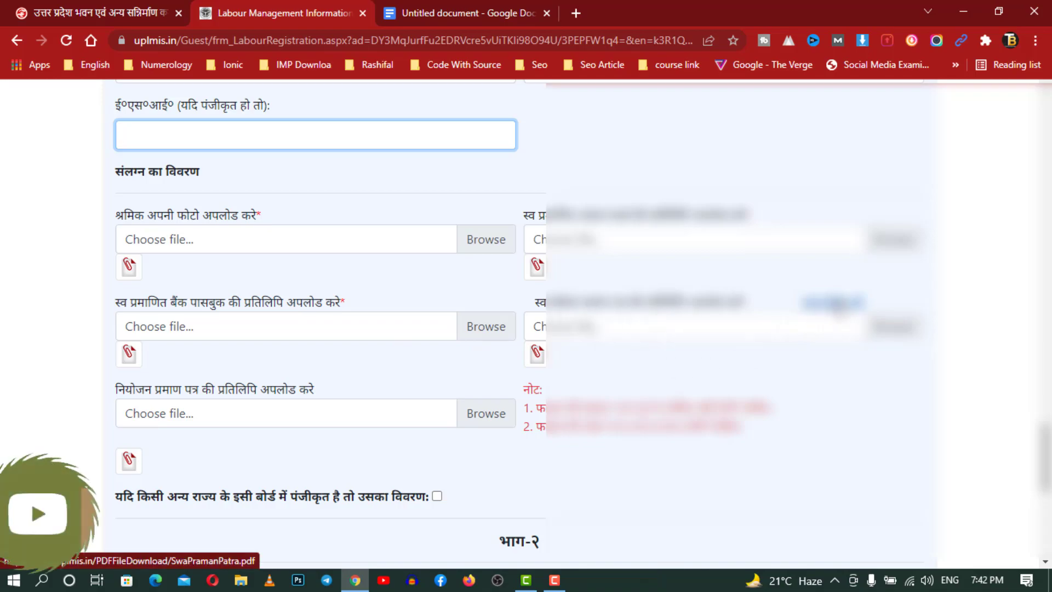
click(837, 304)
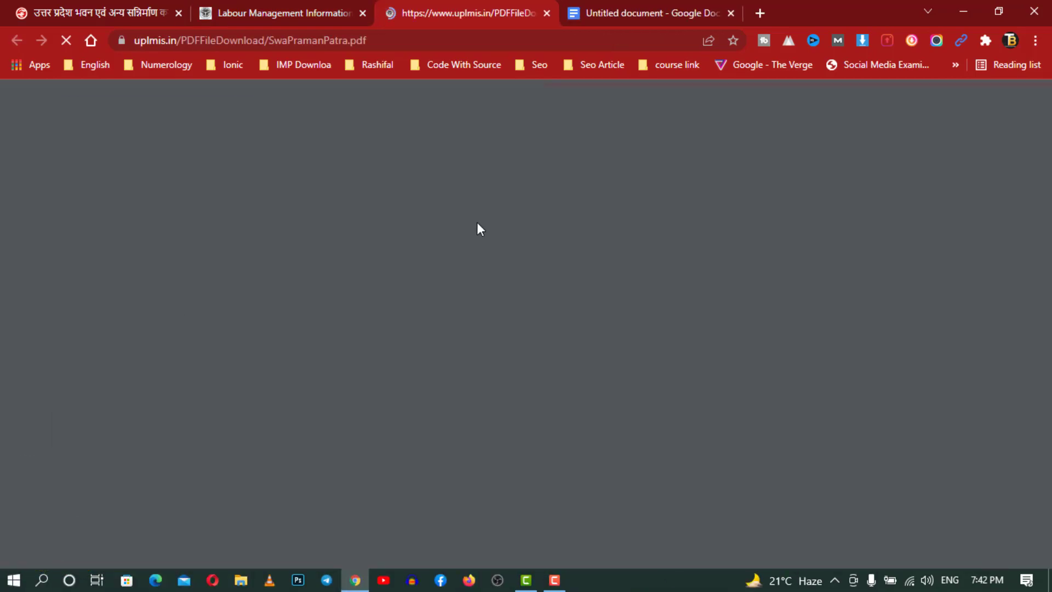
scroll(474, 236, down, 6)
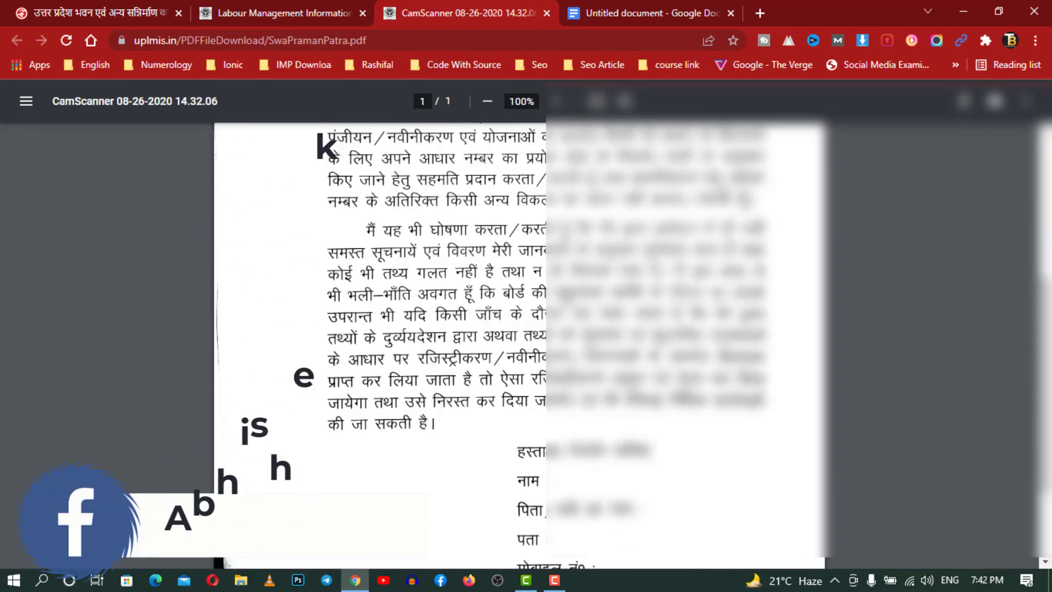
scroll(475, 236, up, 7)
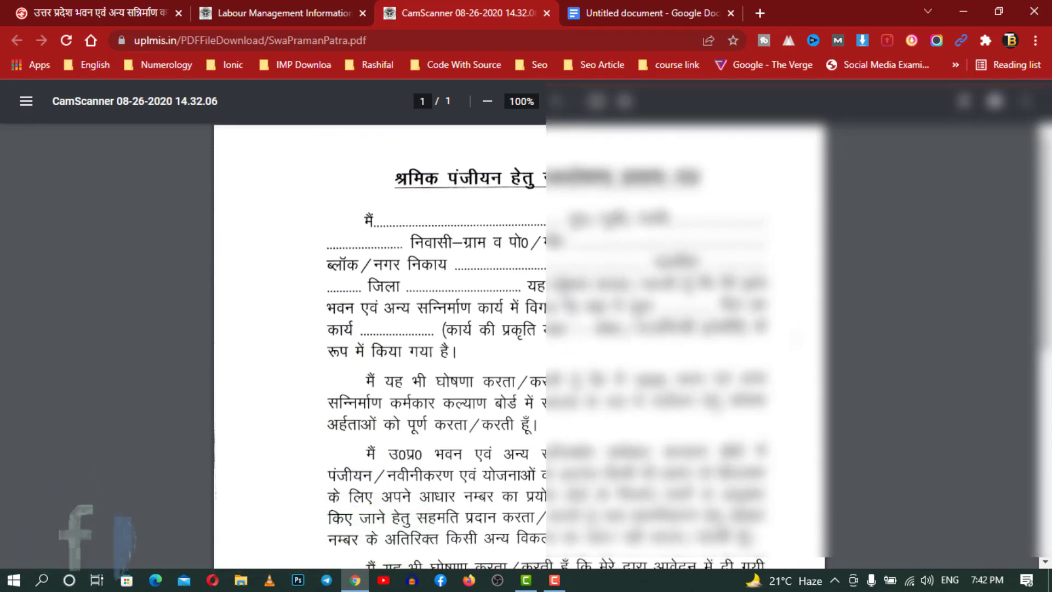
scroll(493, 342, down, 7)
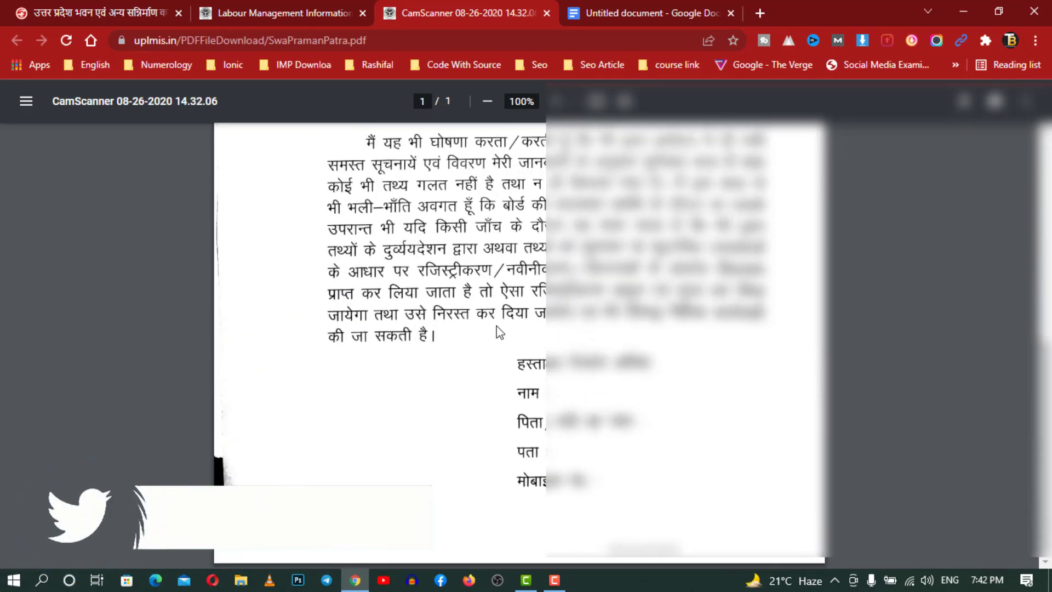
click(298, 10)
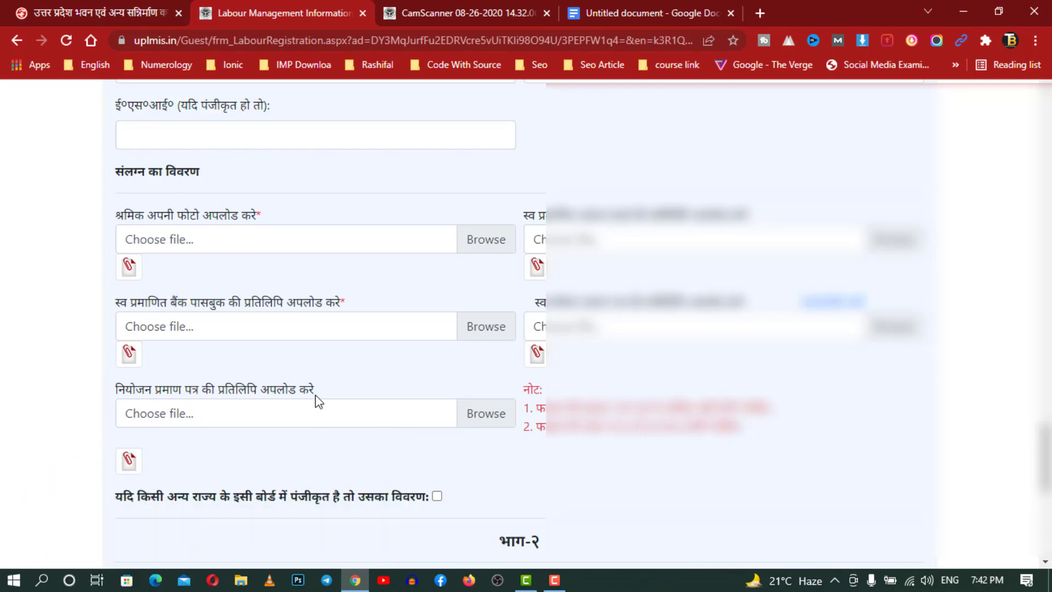
Review the attachment upload fields and the note beside them
scroll(316, 396, down, 2)
scroll(316, 395, up, 6)
scroll(317, 395, down, 3)
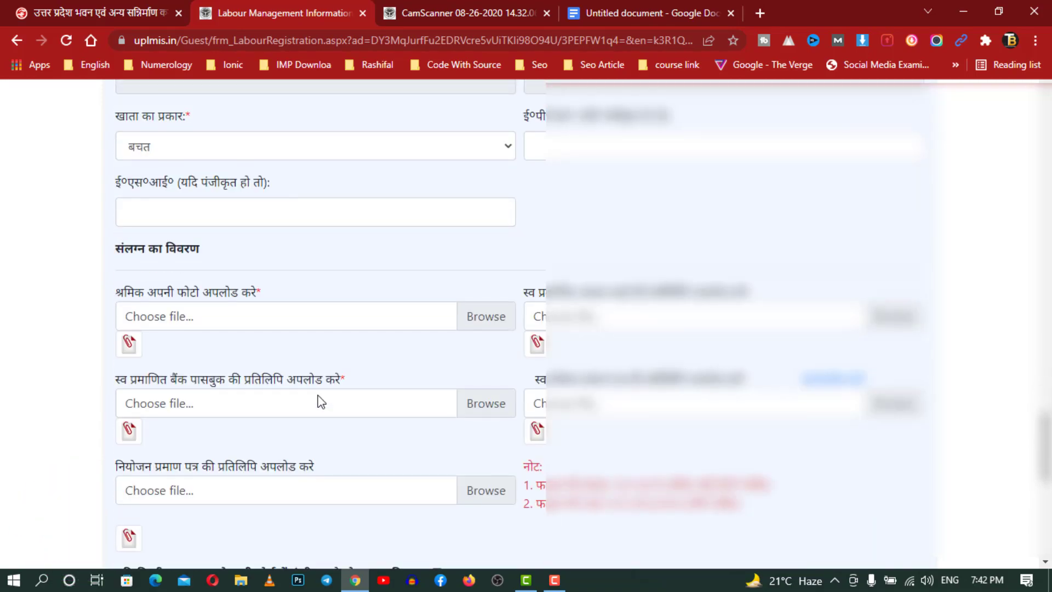
scroll(321, 401, down, 3)
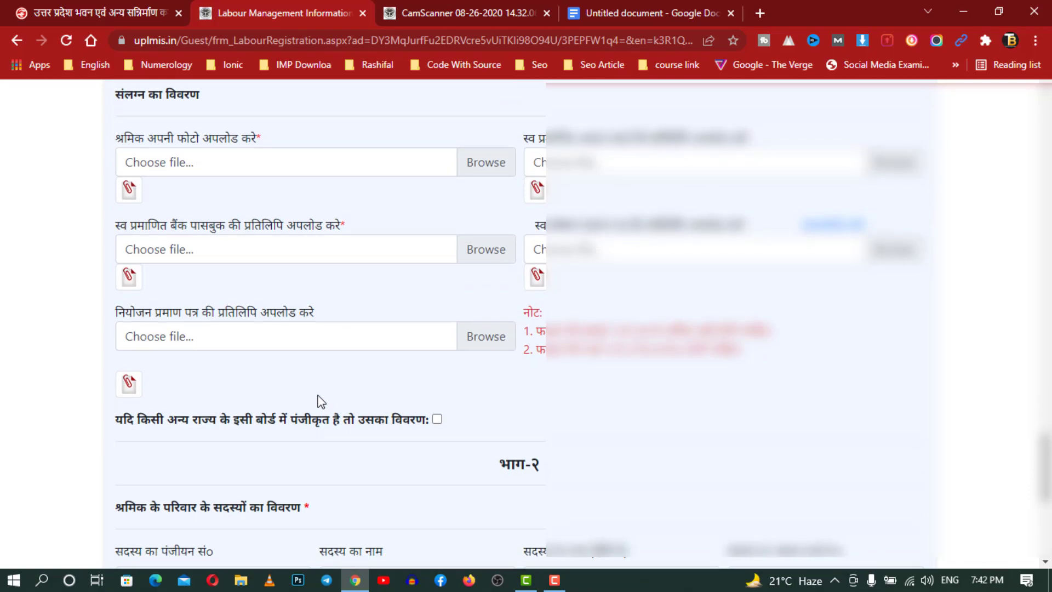
drag(539, 336, 773, 331)
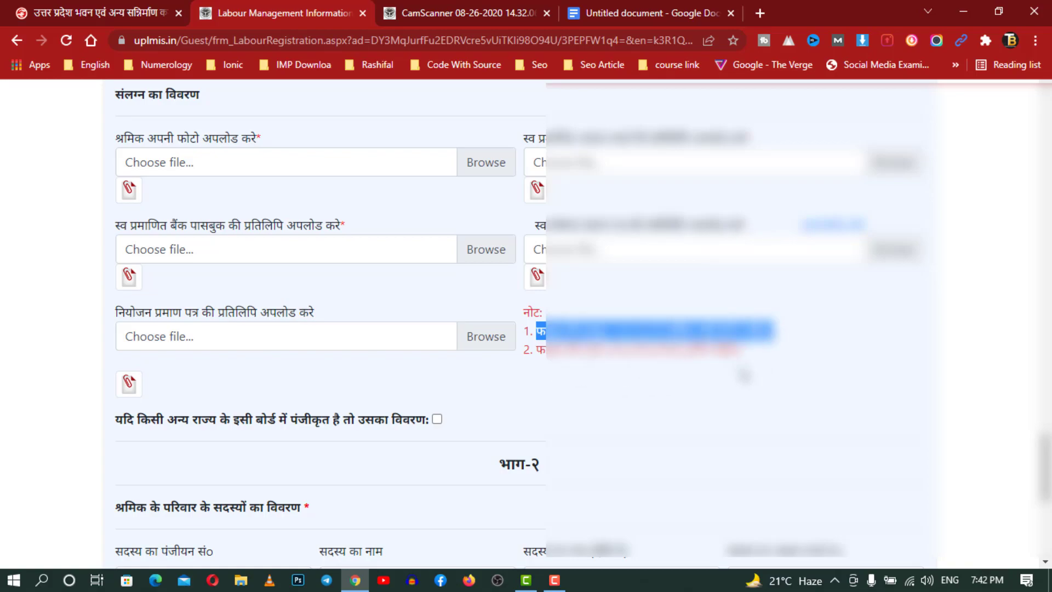
scroll(743, 375, down, 1)
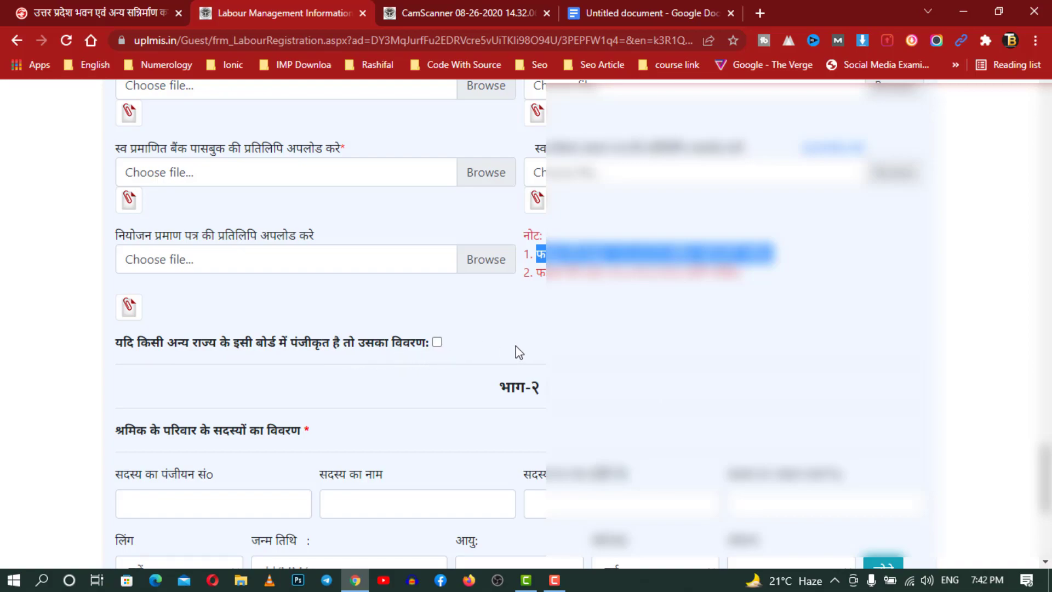
scroll(515, 346, down, 4)
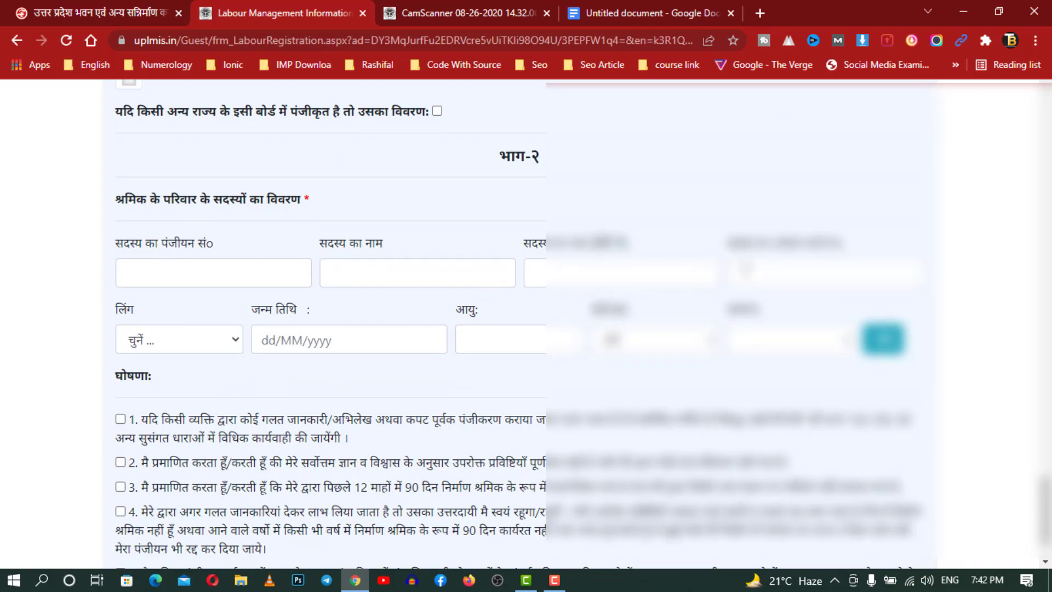
Examine the family member detail fields, including the gender options, and the declaration checkboxes
click(420, 276)
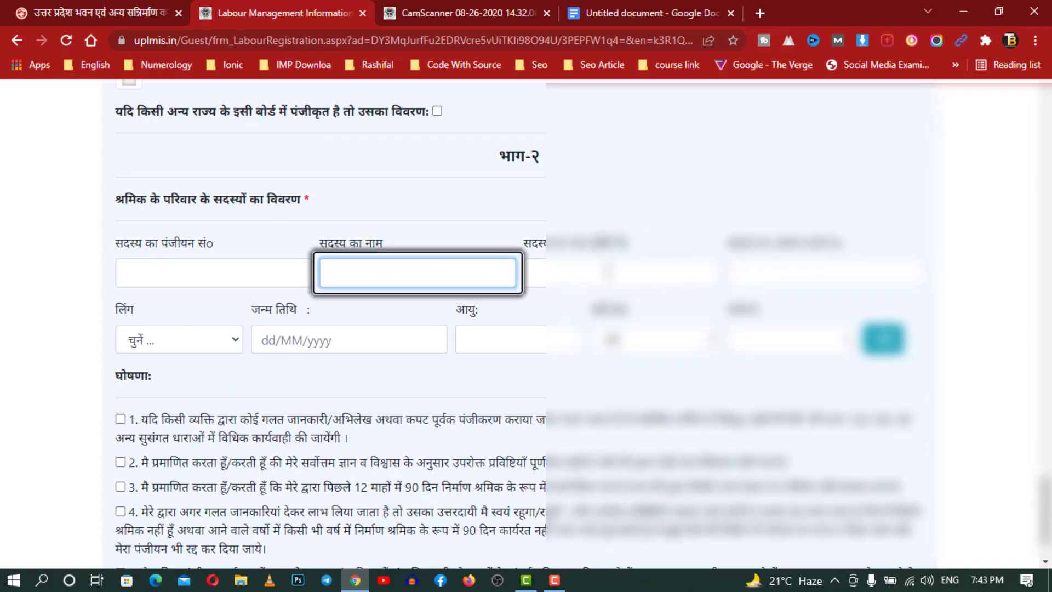
click(623, 269)
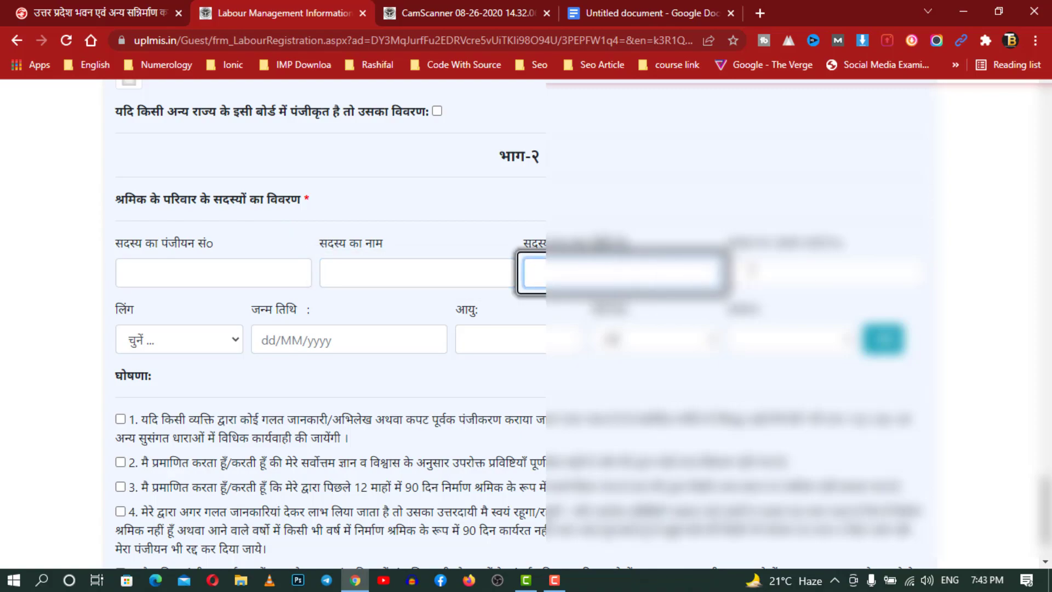
click(750, 272)
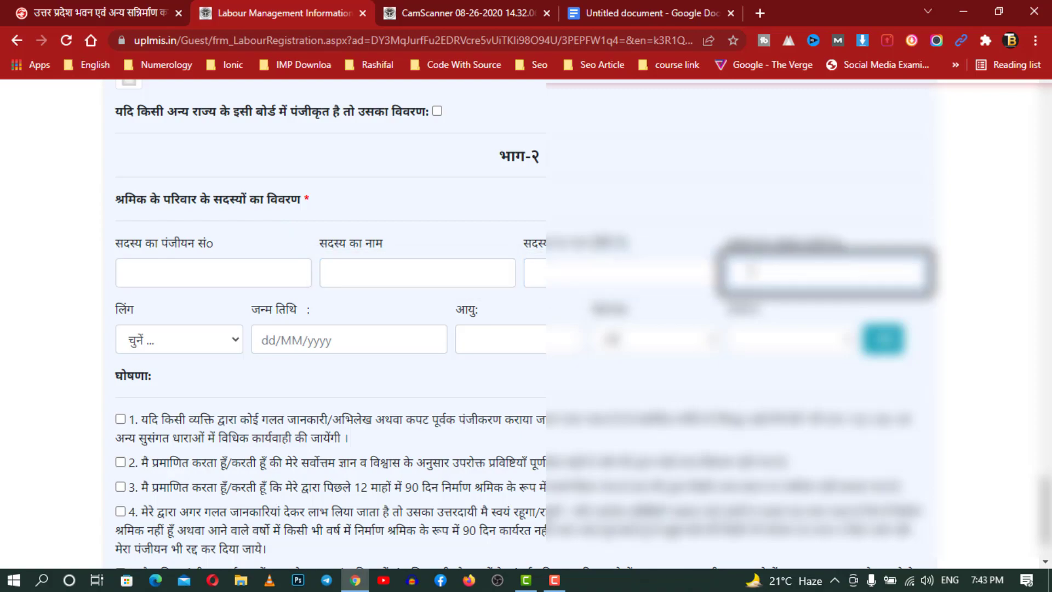
click(175, 341)
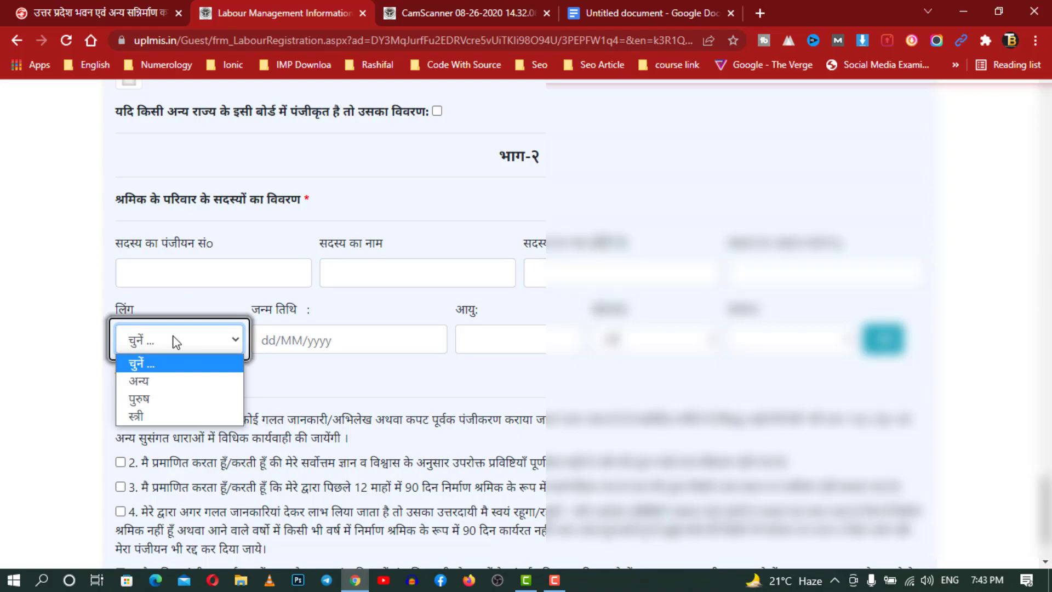
click(399, 345)
click(532, 345)
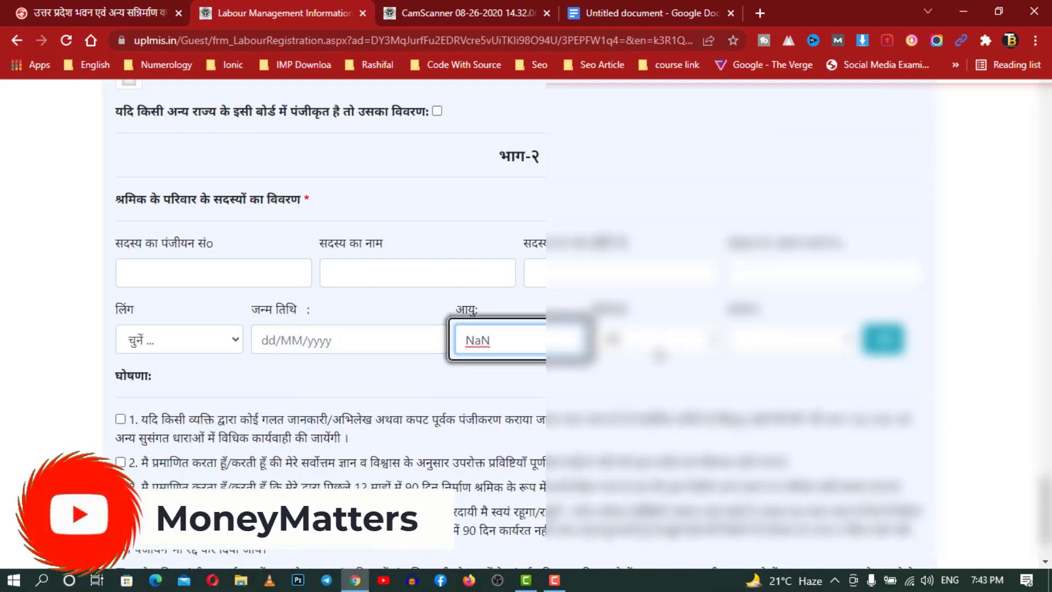
click(660, 343)
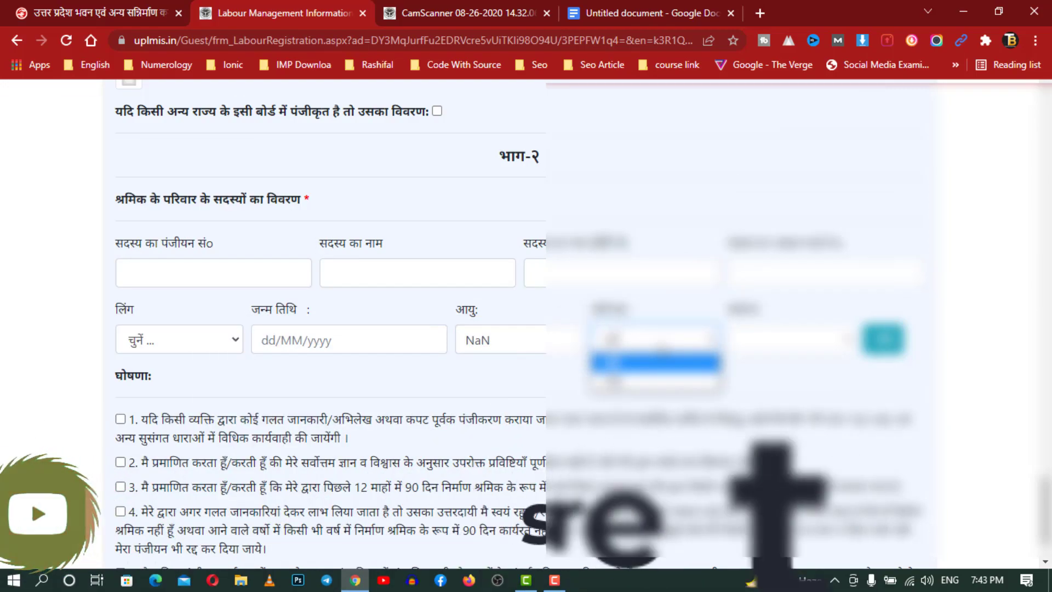
click(496, 341)
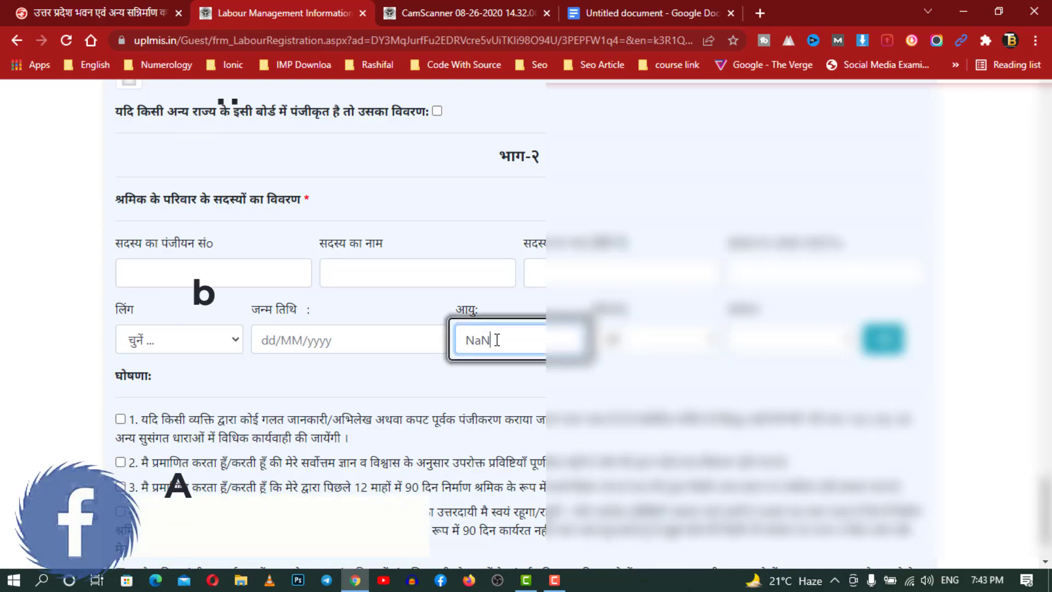
click(775, 342)
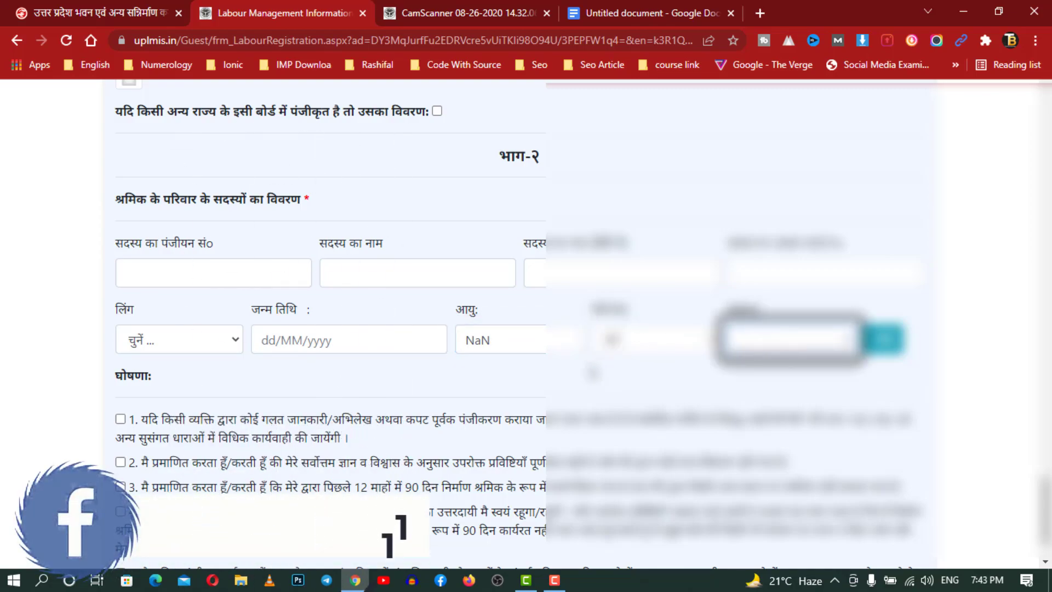
scroll(588, 376, down, 1)
scroll(588, 378, down, 1)
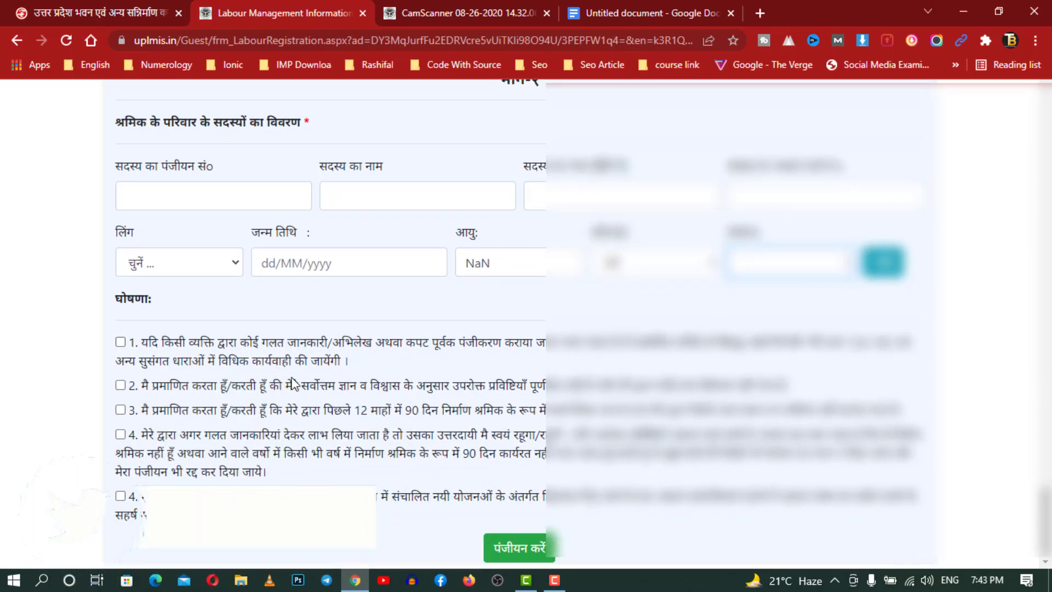
scroll(468, 494, up, 1)
scroll(468, 495, down, 1)
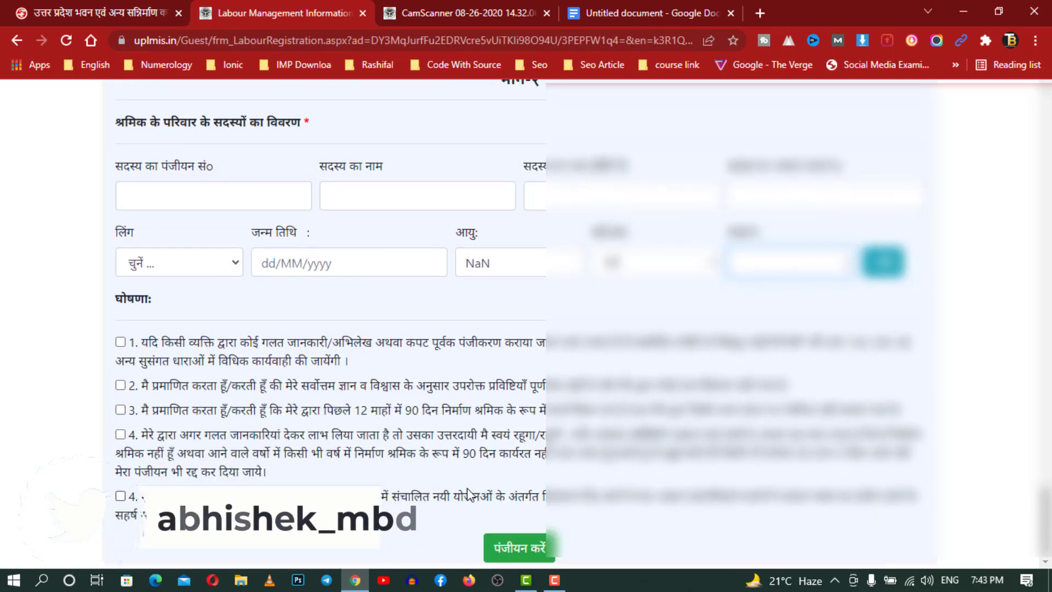
click(555, 580)
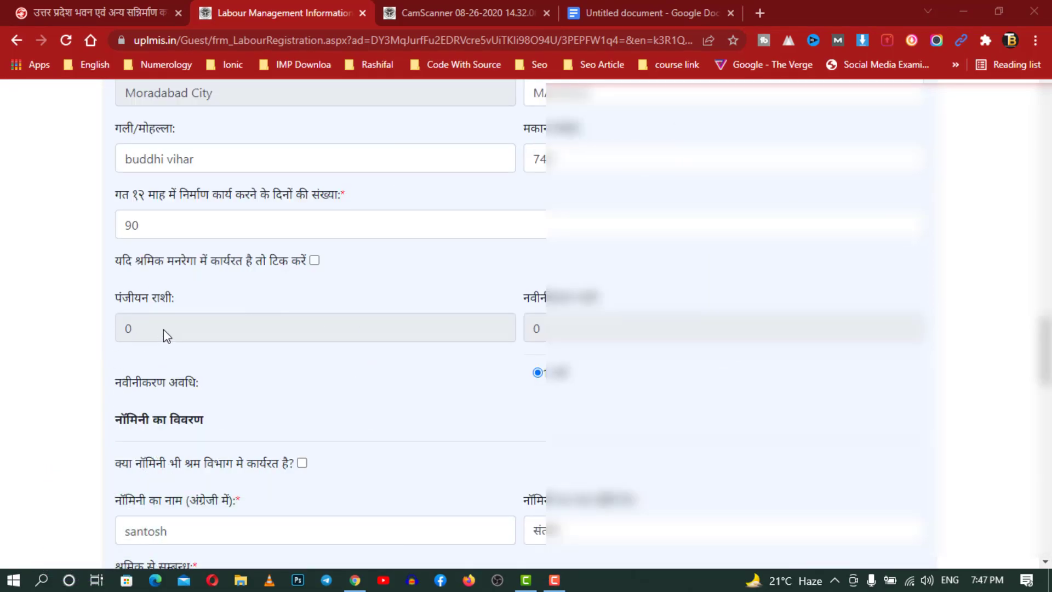
scroll(271, 329, up, 2)
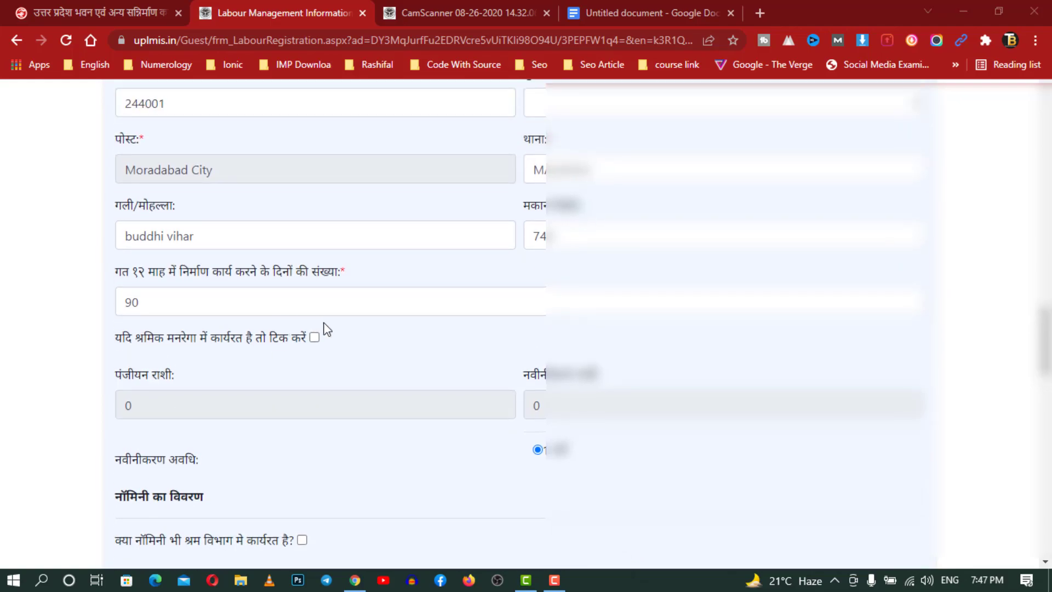